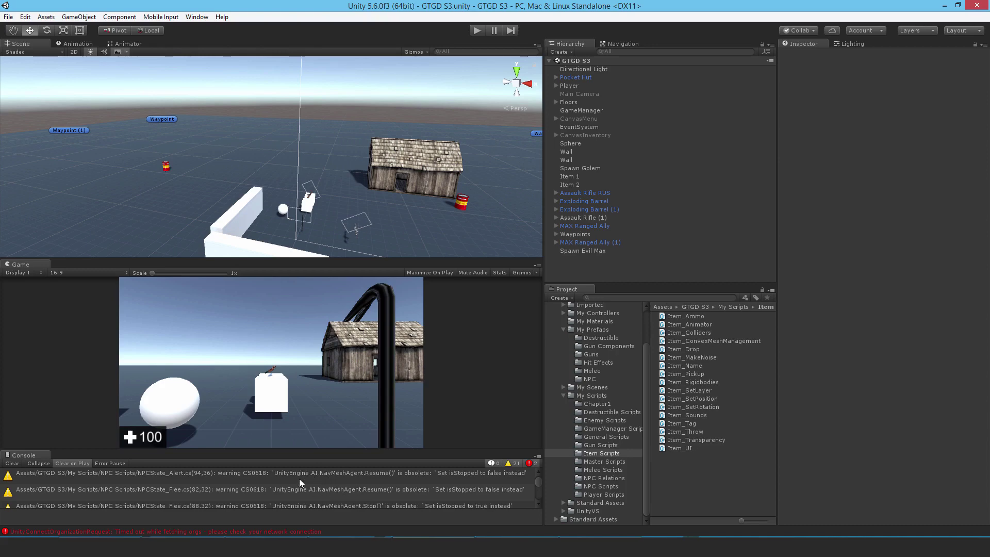
Open NPCState_Alert.cs from the first CS0618 Resume() warning in the Console.
double_click(357, 479)
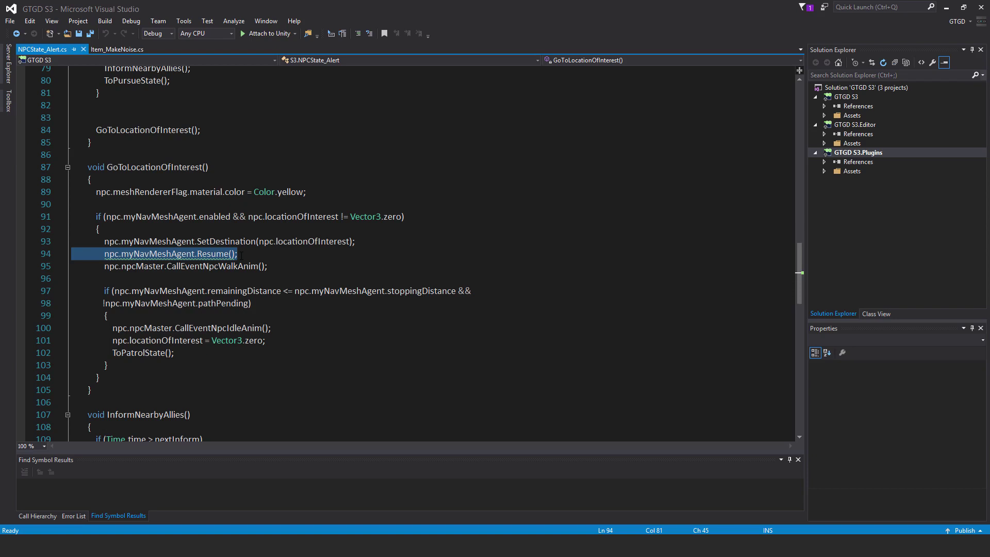
Duplicate the Resume line and change the copy to npc.myNavMeshAgent.isStopped = false.
key("shift+Home")
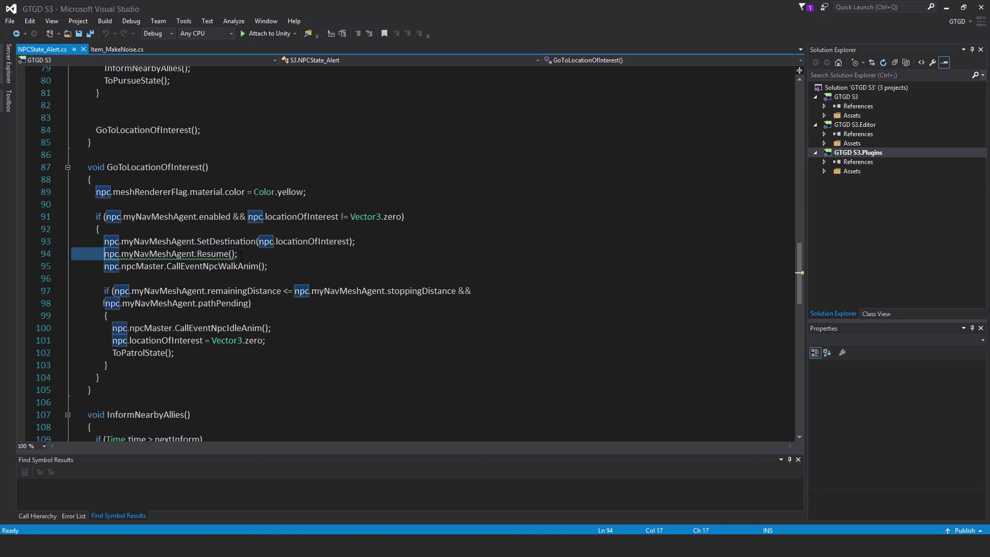
key("End")
key("shift+Home")
key("ctrl+c")
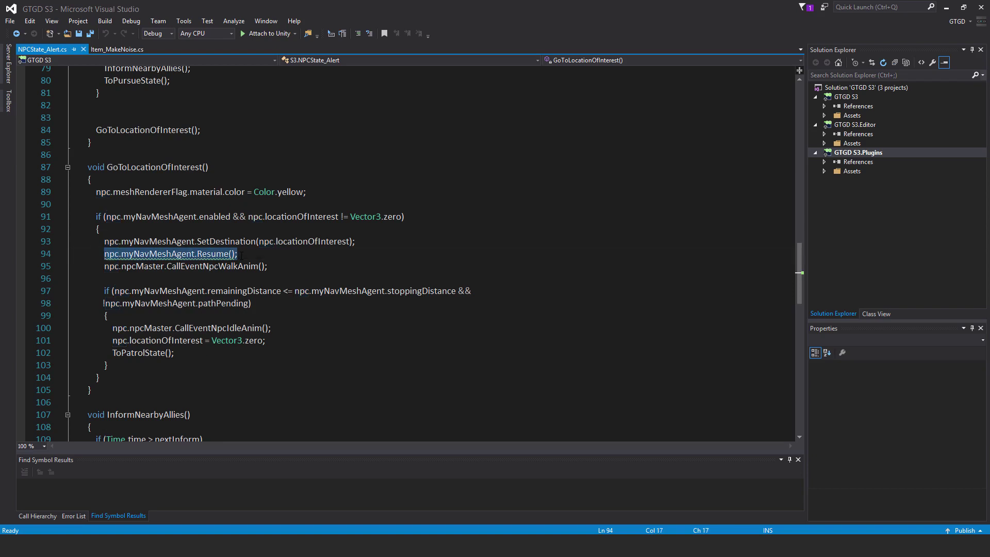
key("End")
key("Return")
key("ctrl+v")
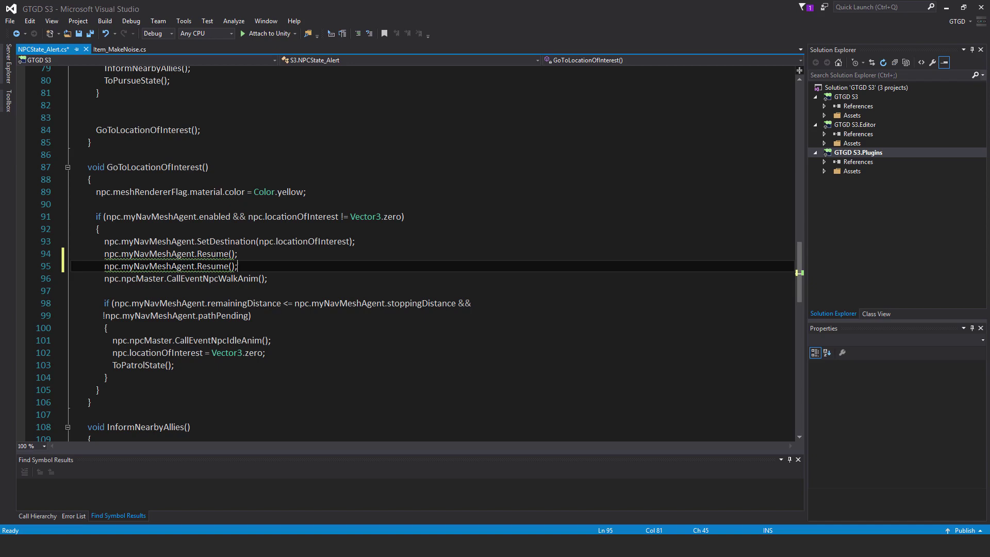
mouse_move(210, 266)
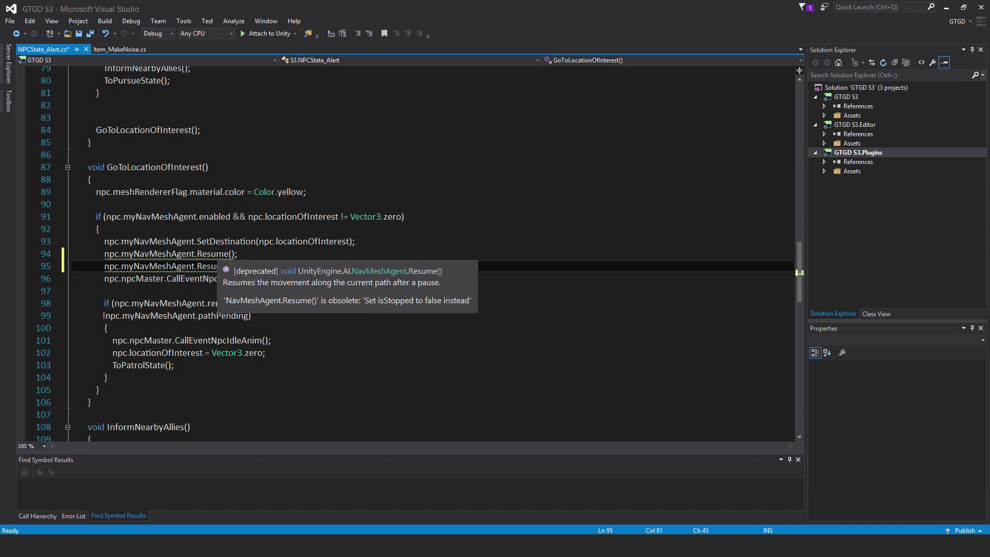
key("BackSpace")
key("BackSpace")
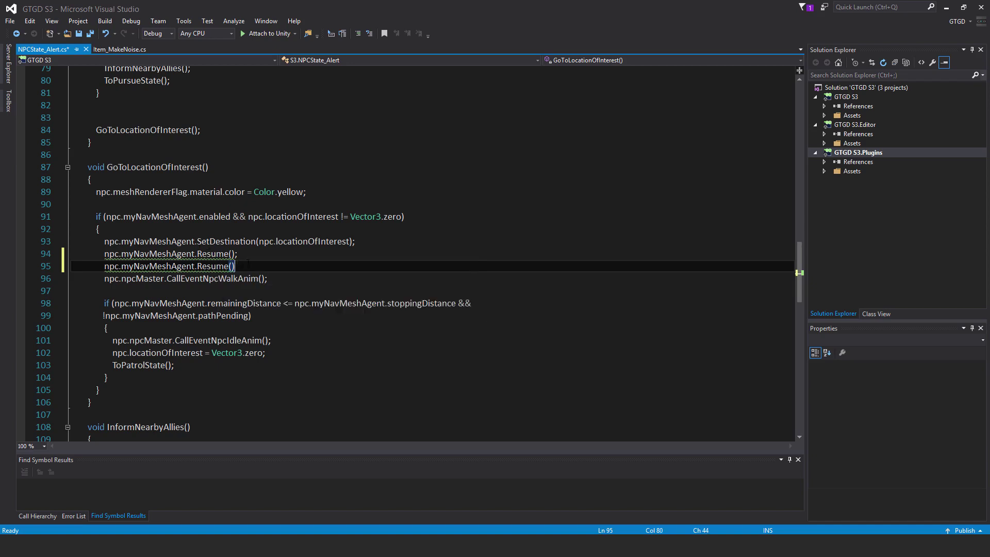
key("BackSpace")
key("BackSpace")
key("BackSpace")
key("BackSpace")
key("BackSpace")
type(".")
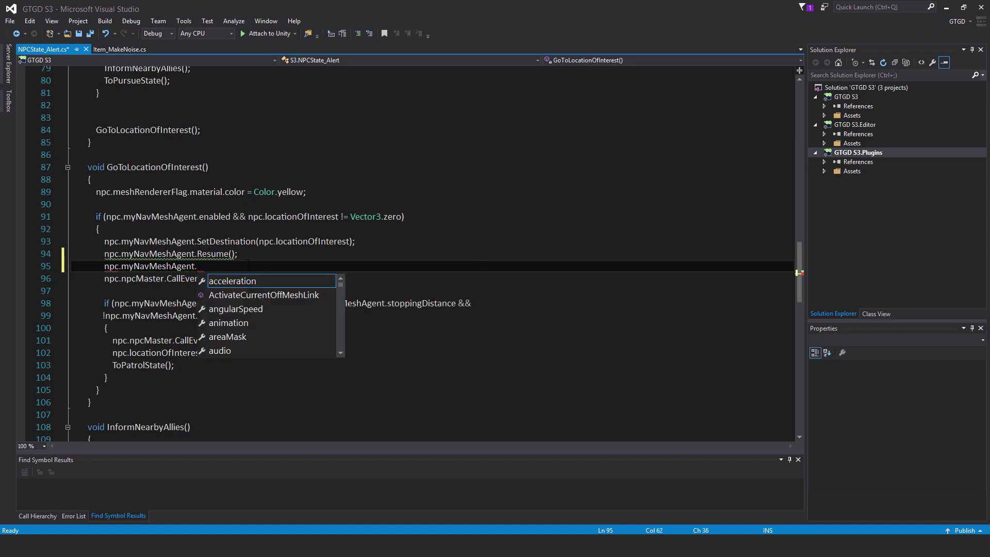
type("isStopped = fa")
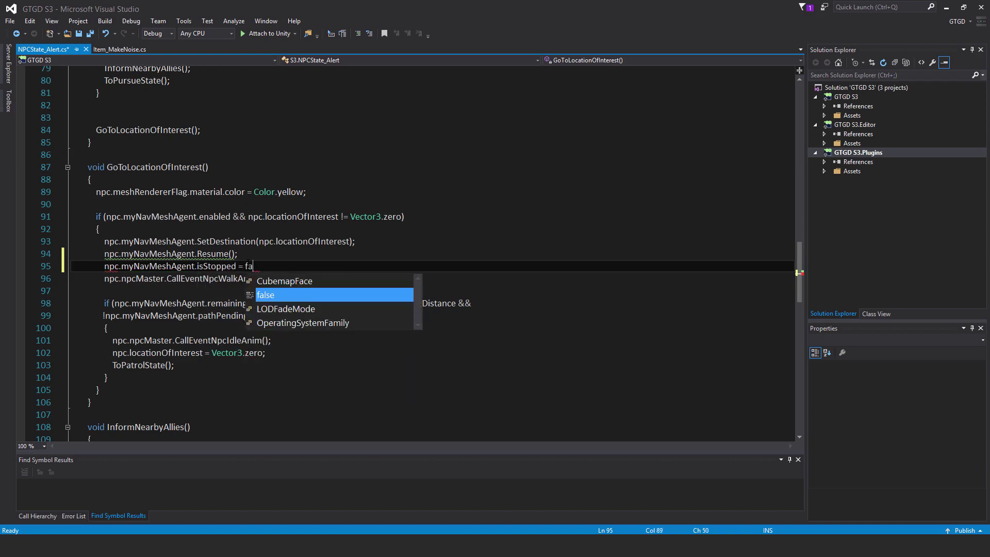
type("lse;")
key("Up")
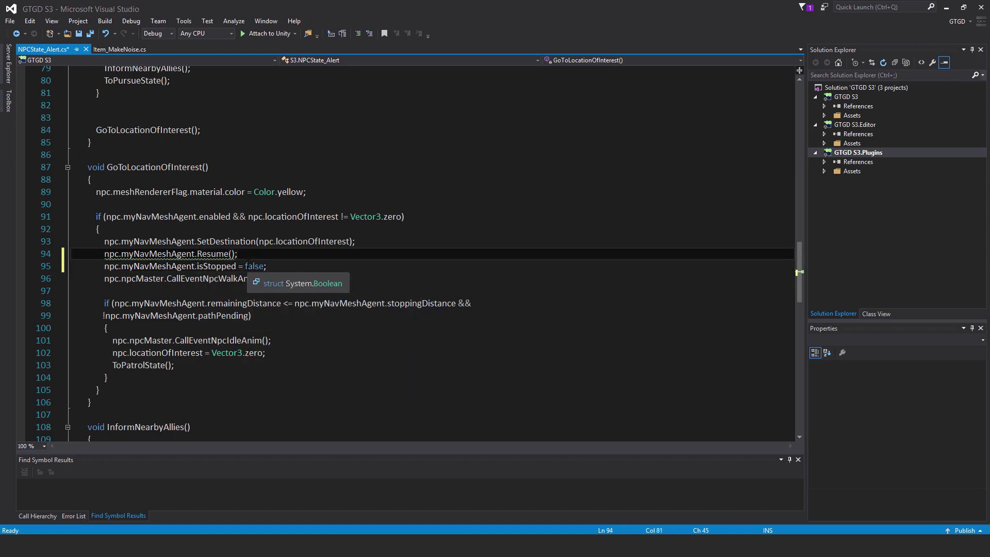
Comment out the original Resume line, save NPCState_Alert.cs, and return to Unity.
key("Home")
type("//")
key("ctrl+s")
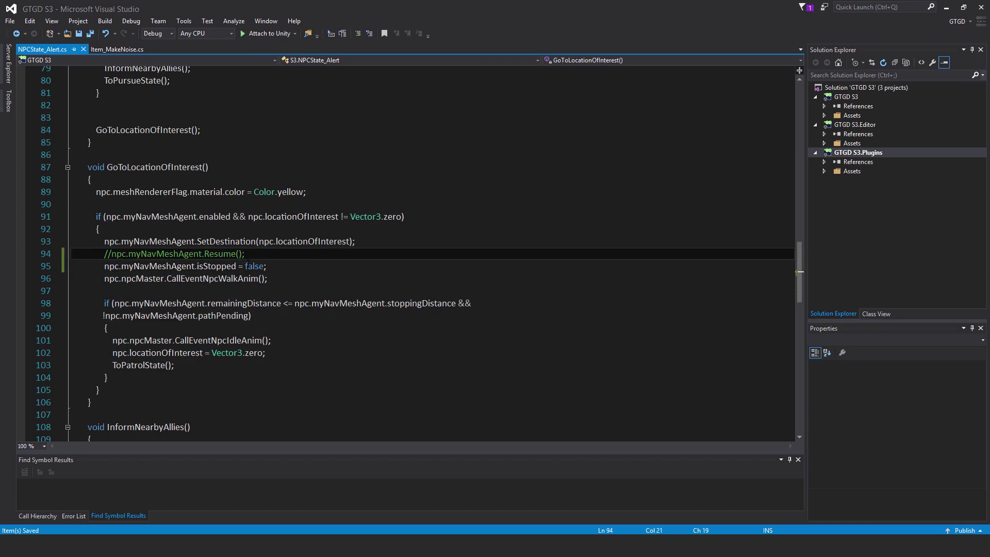
scroll(104, 316, "down", 3)
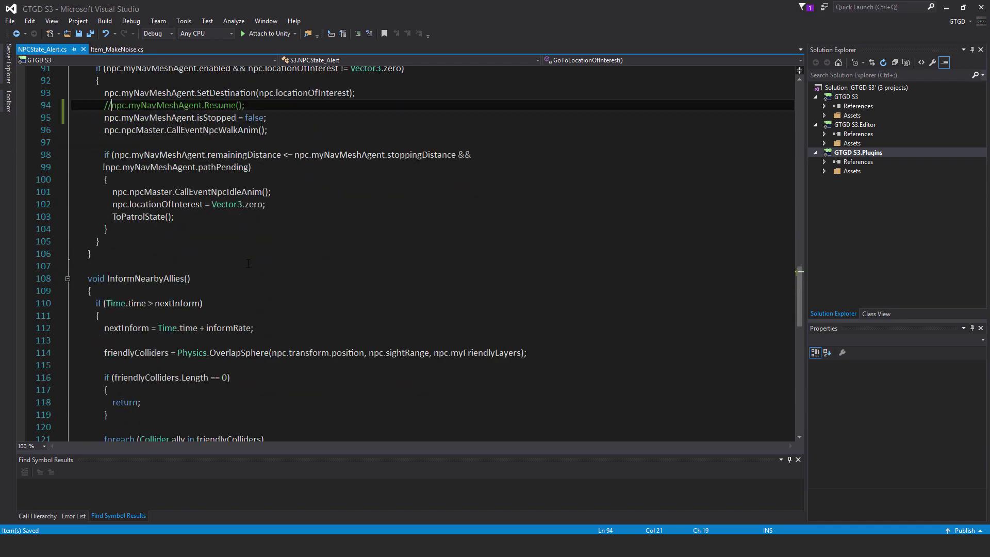
scroll(178, 290, "down", 6)
scroll(249, 263, "down", 4)
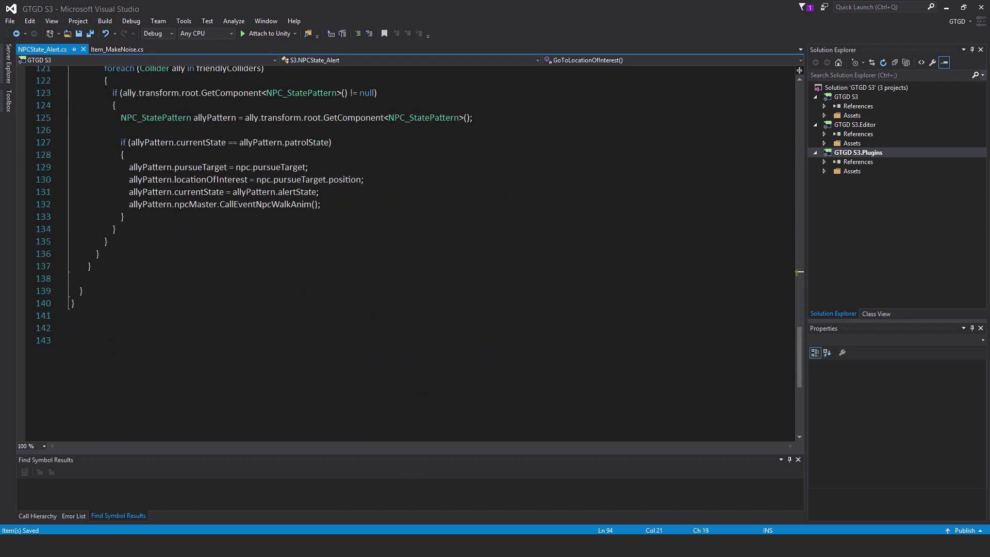
key("alt+Tab")
left_click(426, 468)
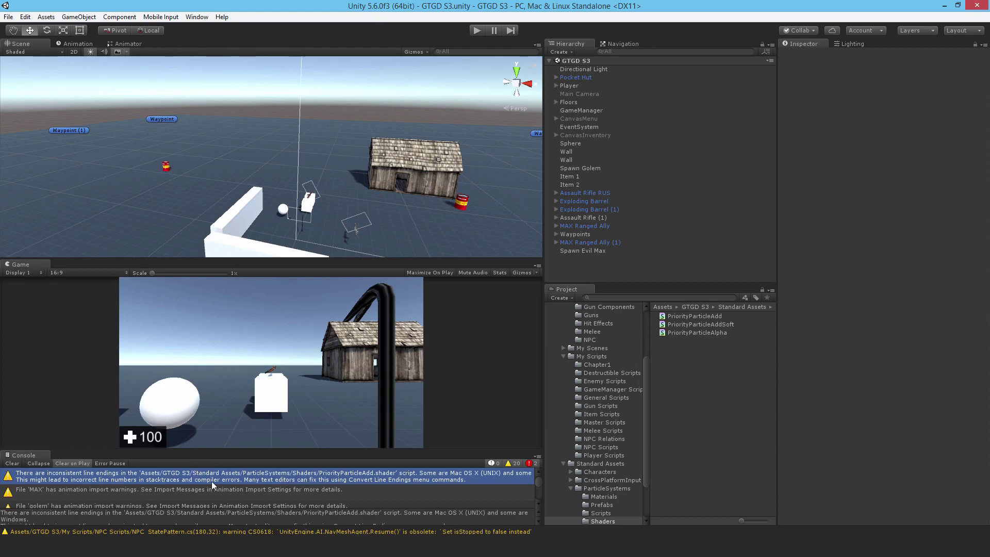
scroll(211, 484, "down", 2)
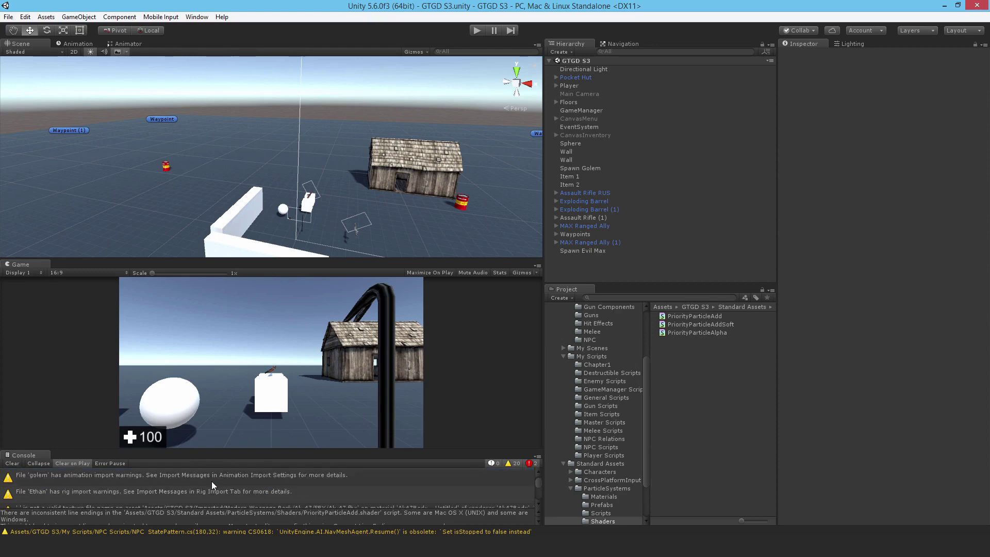
Check the Ethan and golem import warnings, then open PriorityParticleAdd.shader from its line-endings warning.
left_click(181, 489)
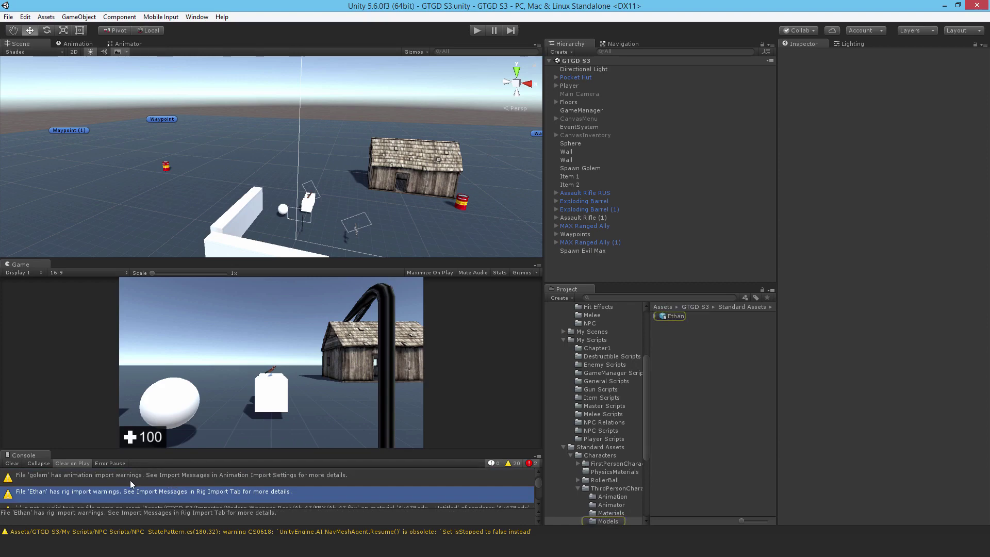
left_click(80, 476)
left_click(104, 491)
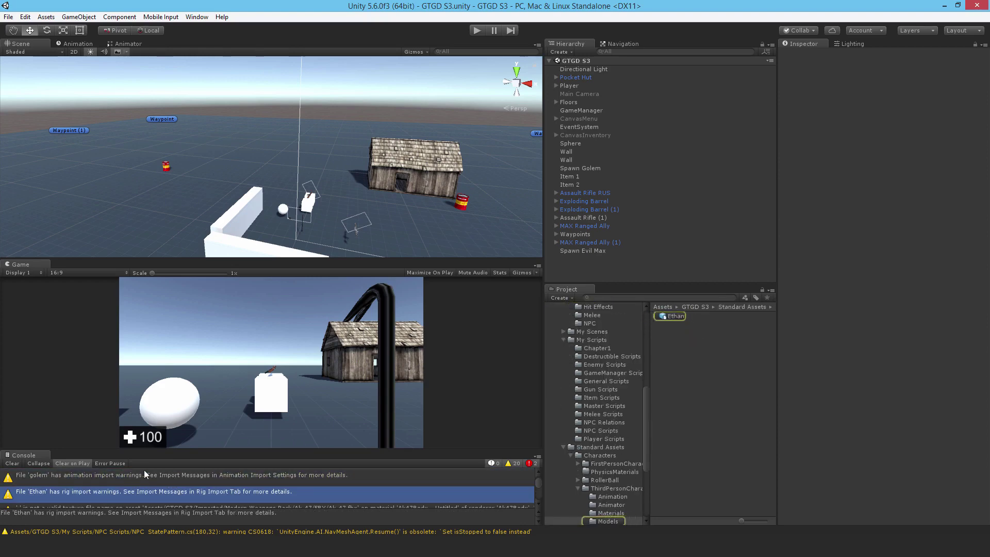
scroll(144, 471, "down", 2)
scroll(134, 485, "up", 1)
scroll(149, 485, "up", 1)
scroll(149, 485, "up", 1)
left_click(88, 475)
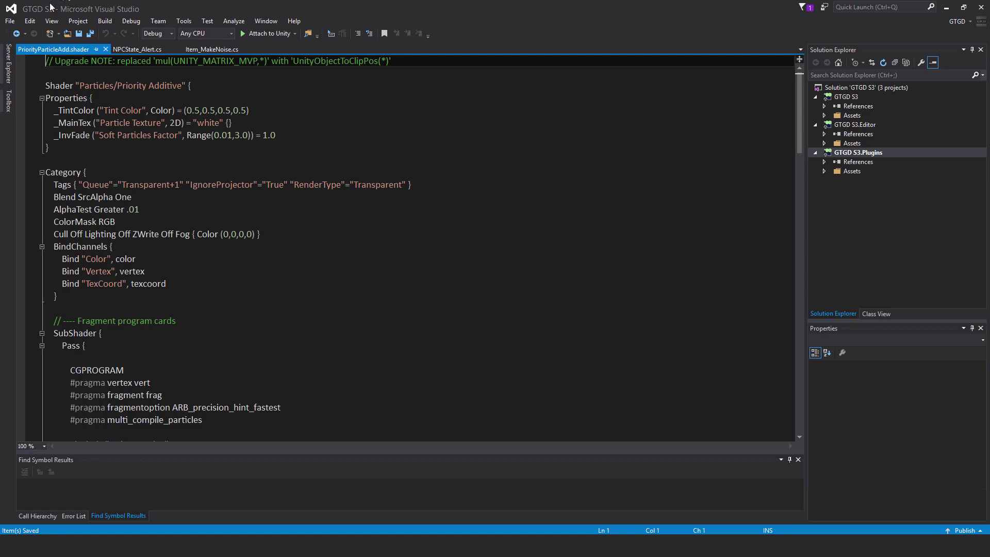
Save PriorityParticleAdd.shader with Windows (CR LF) line endings and switch back to Unity.
left_click(9, 21)
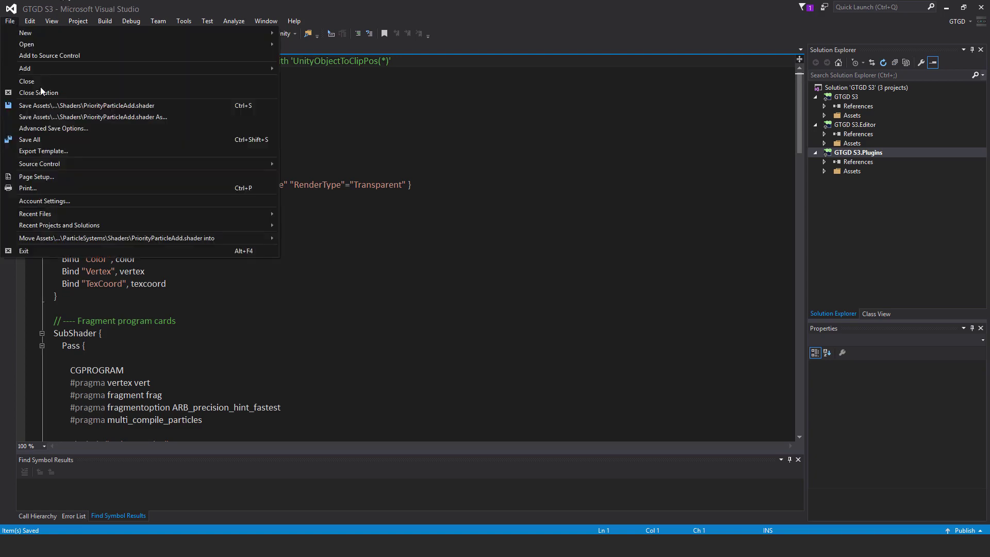
left_click(66, 129)
left_click(443, 294)
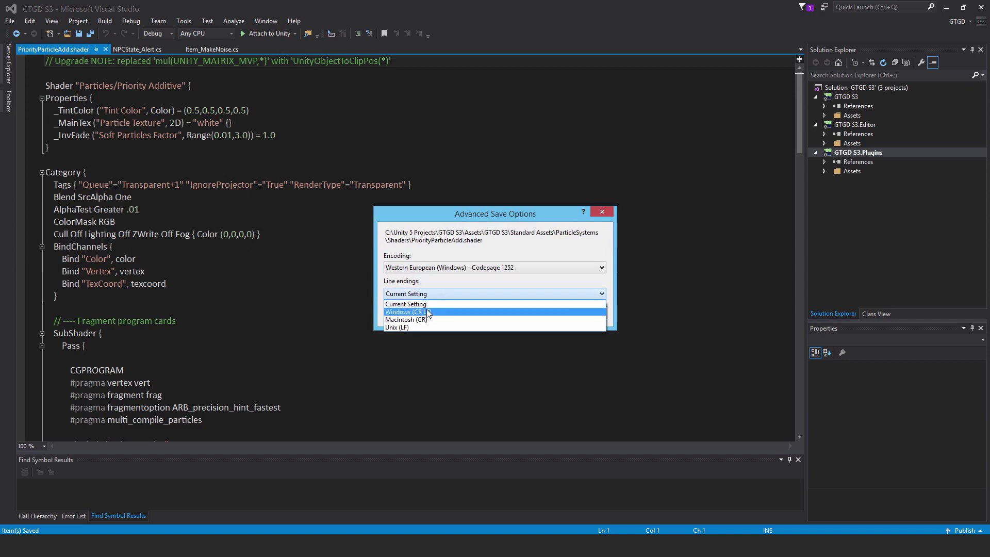
left_click(409, 312)
left_click(529, 319)
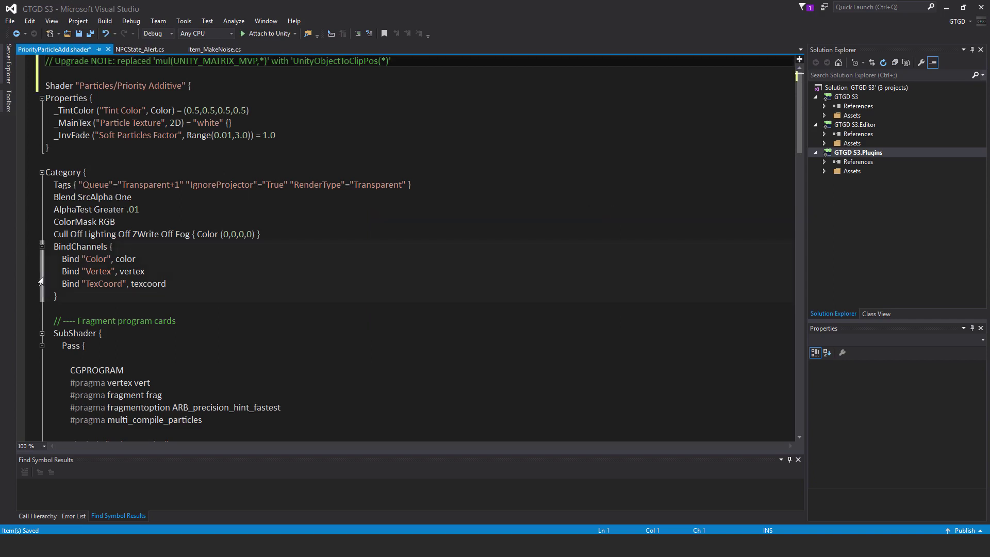
key("ctrl+s")
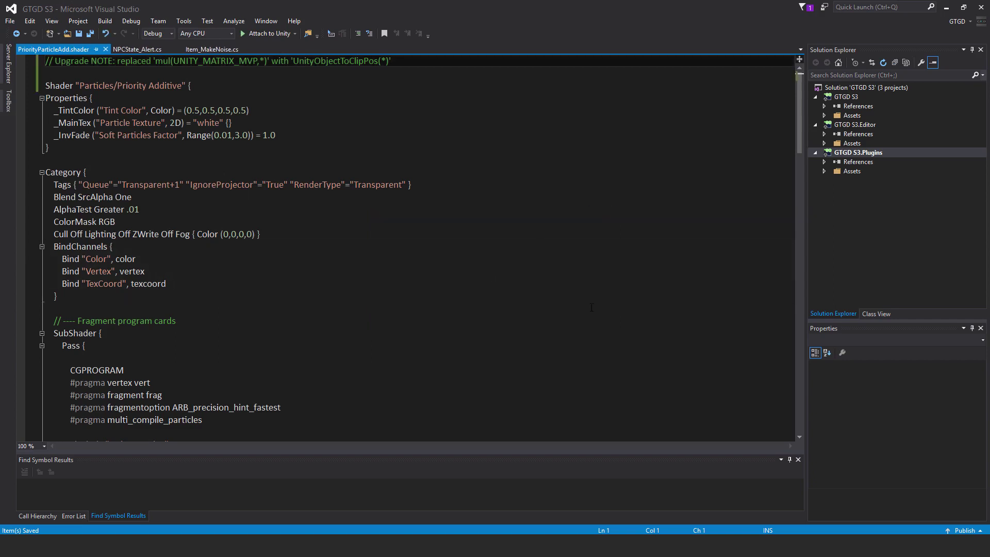
key("alt+Tab")
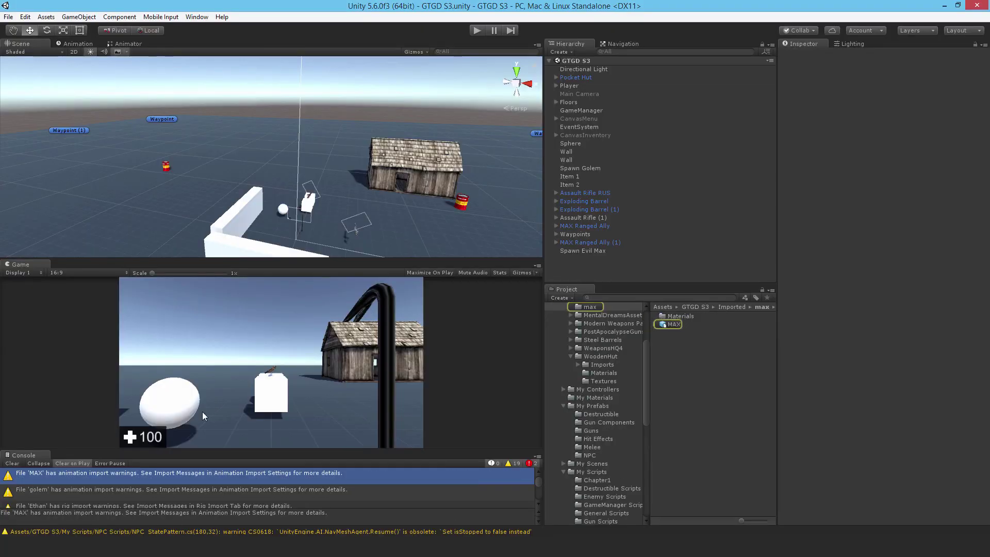
Check the Ethan and Ak-47 warnings and expand the Ak-47 model's sub-assets.
left_click(123, 492)
left_click(85, 491)
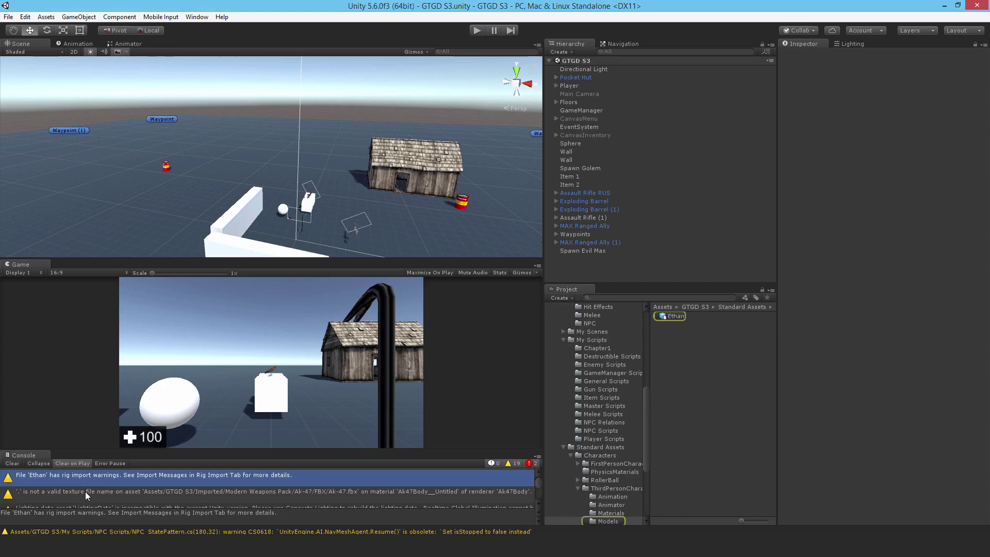
left_click(84, 494)
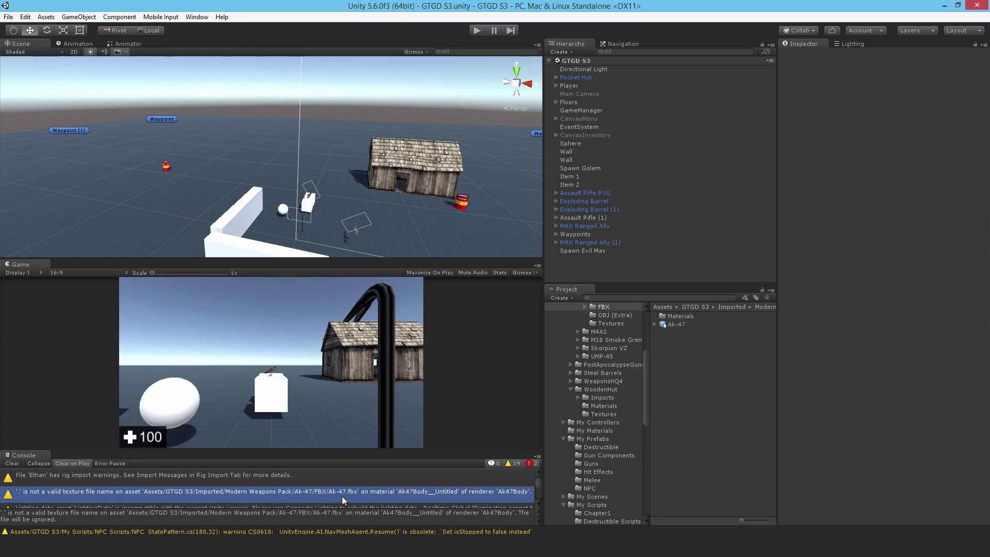
scroll(343, 496, "down", 1)
scroll(341, 496, "up", 1)
left_click(657, 325)
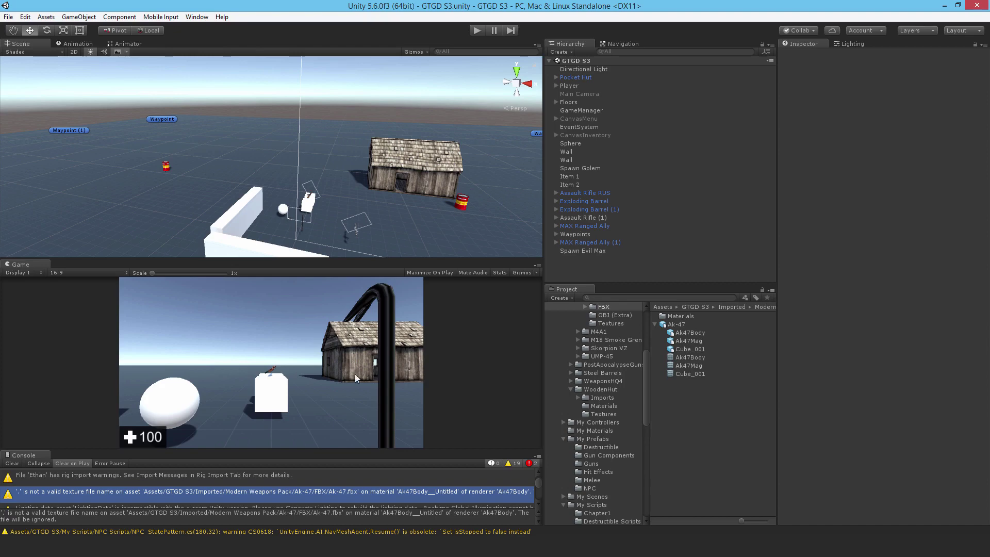
scroll(169, 485, "down", 2)
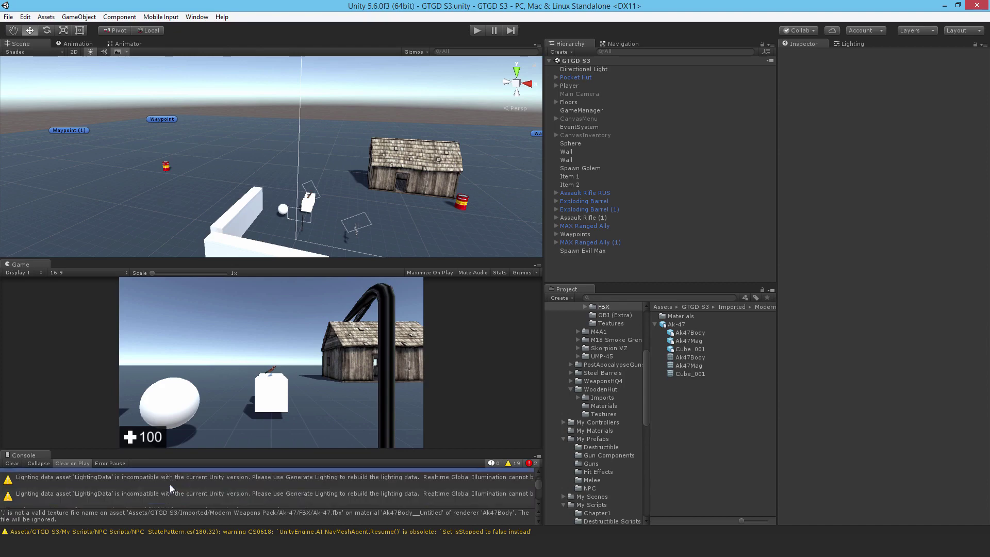
Select the LightingData warning, clean the GI Cache in Preferences, and show the Lighting settings.
left_click(104, 482)
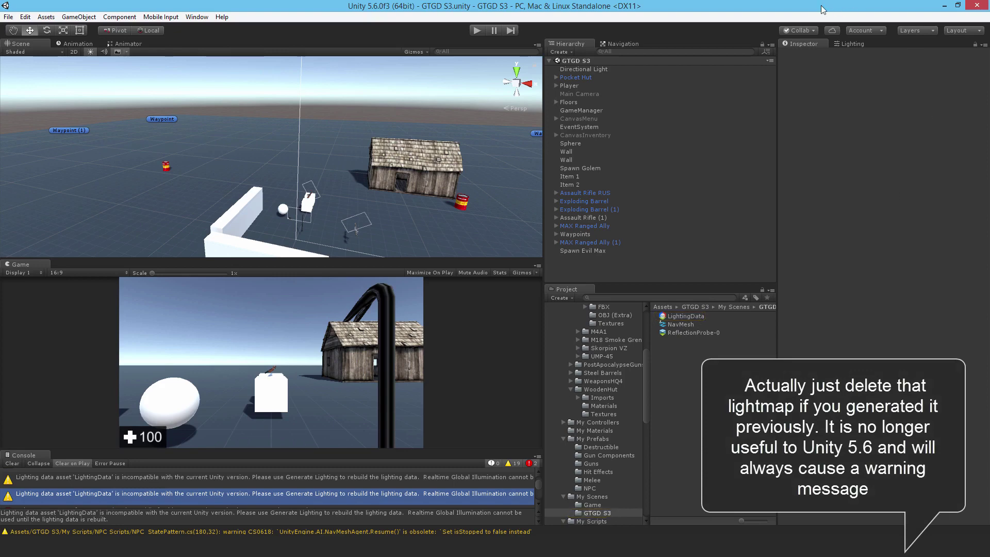
left_click(26, 17)
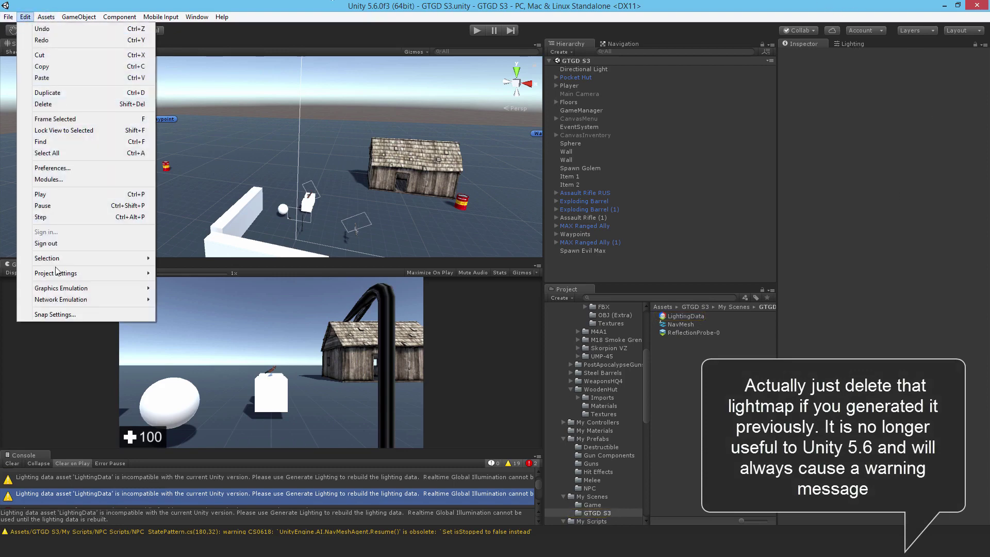
left_click(52, 170)
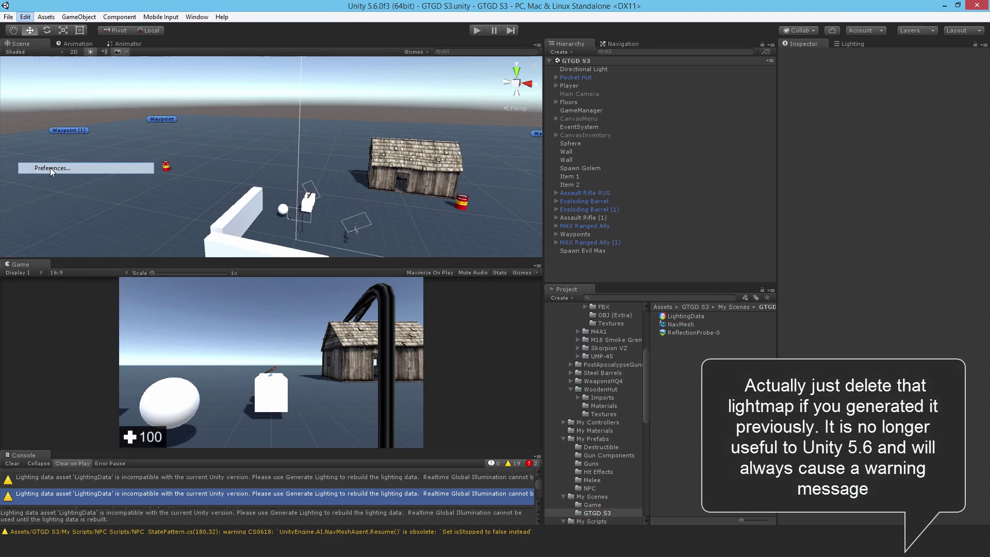
left_click(101, 150)
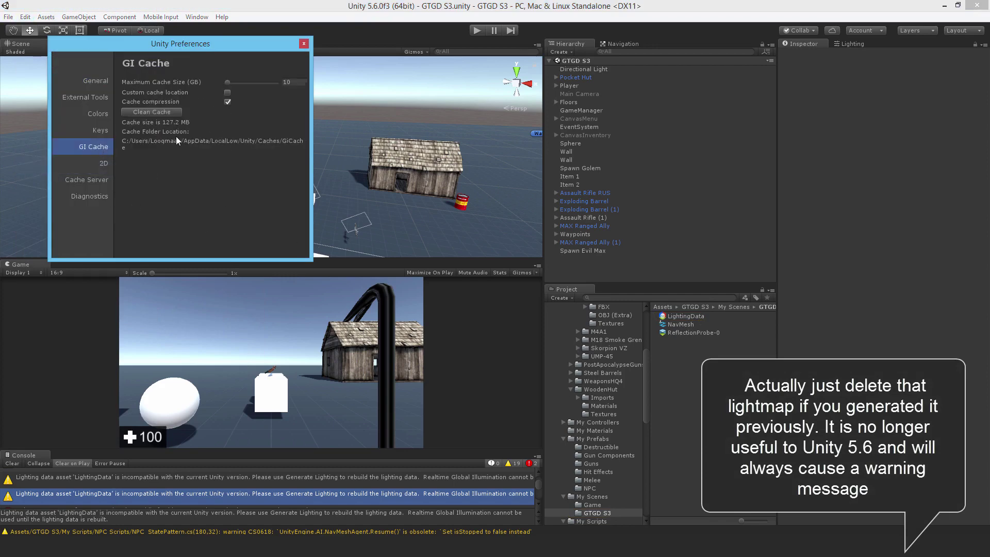
left_click(166, 113)
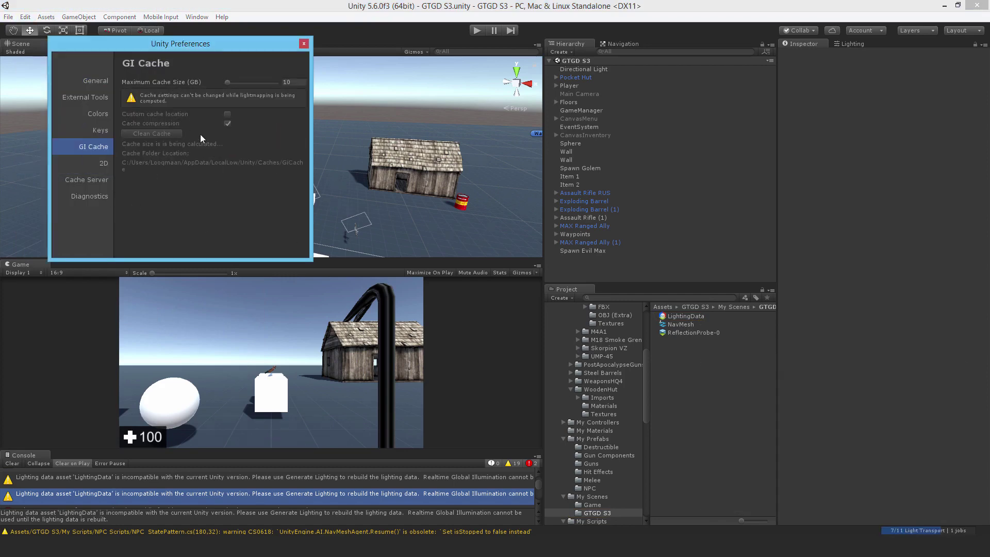
left_click(303, 42)
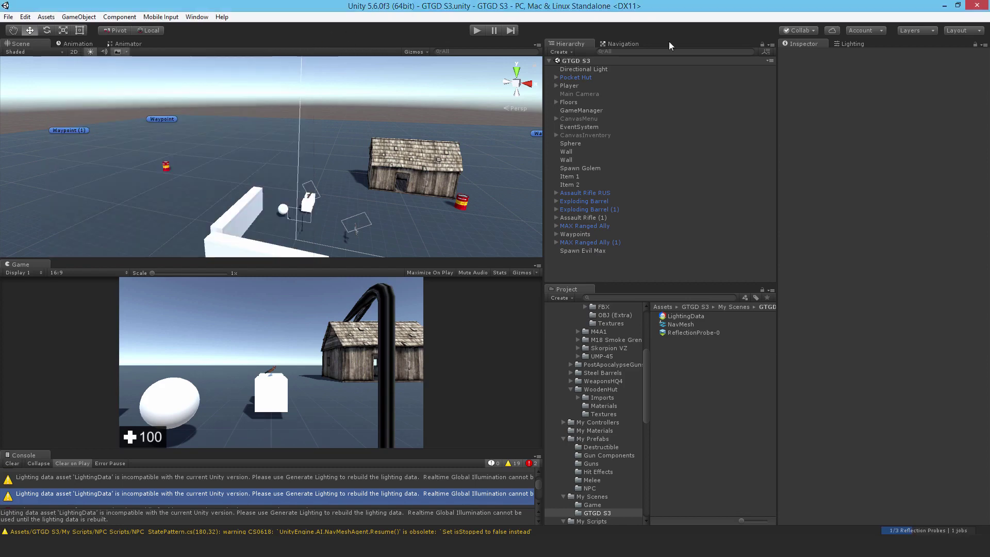
left_click(847, 44)
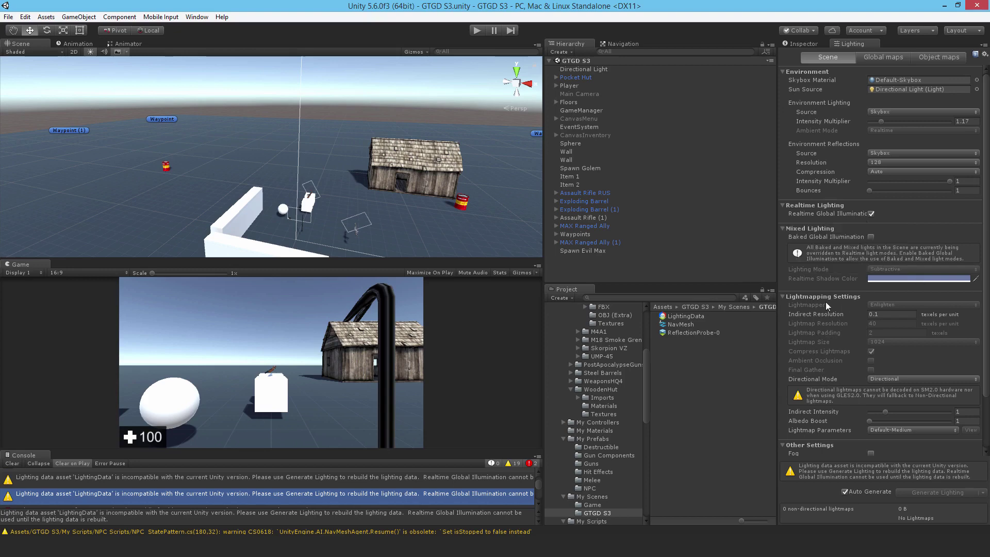
scroll(902, 288, "down", 2)
scroll(901, 290, "down", 1)
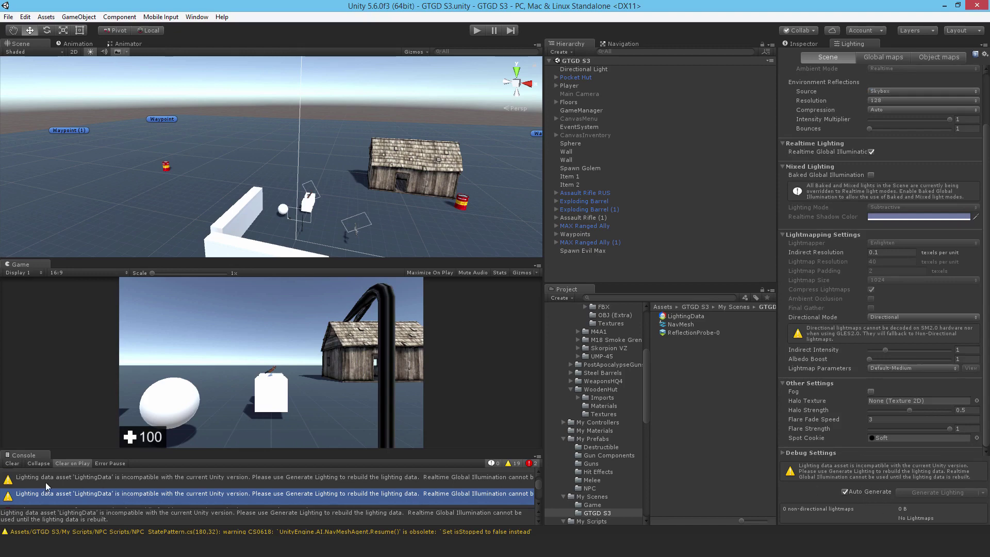
scroll(46, 482, "down", 1)
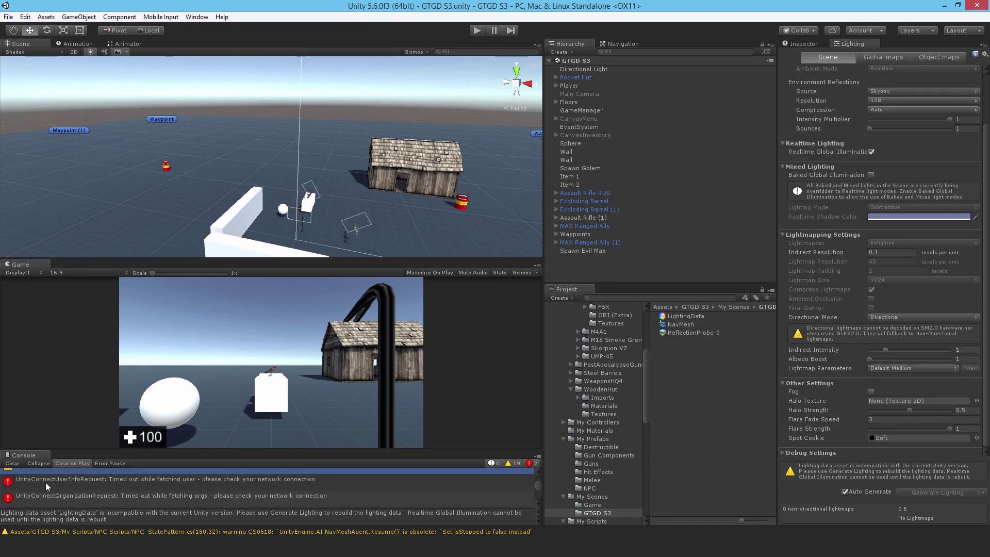
left_click(46, 482)
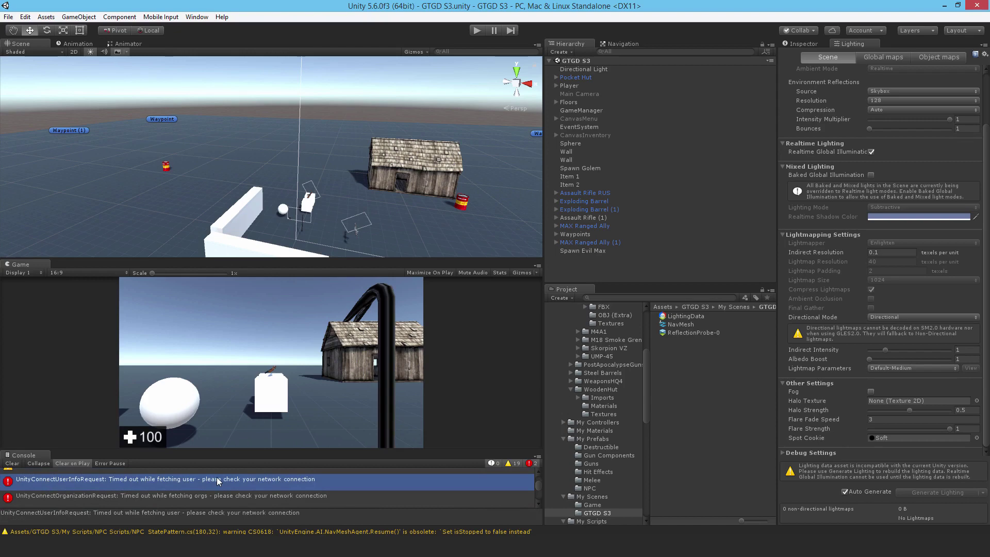
left_click(105, 499)
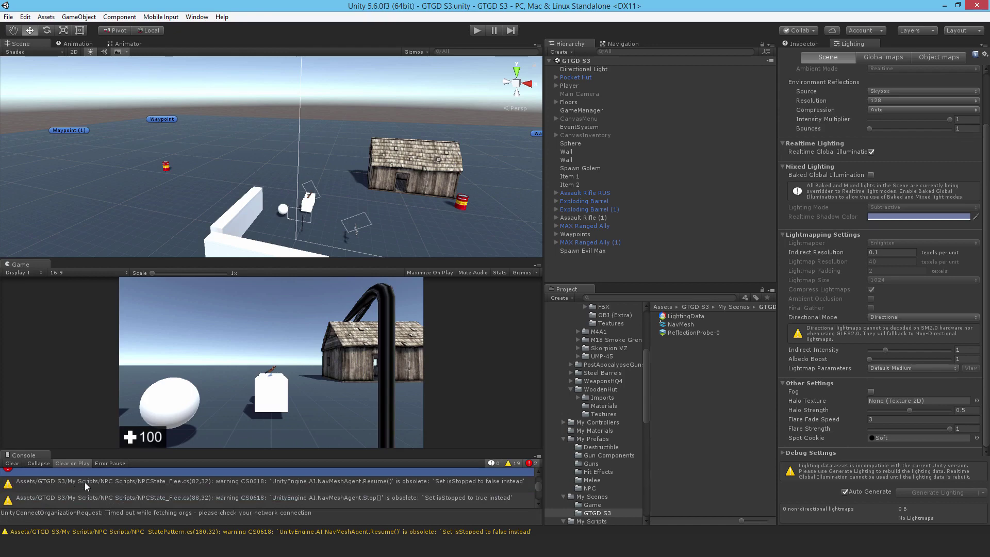
Ping NPCState_Flee from its obsolete Resume() warning and open it in Visual Studio.
left_click(84, 482)
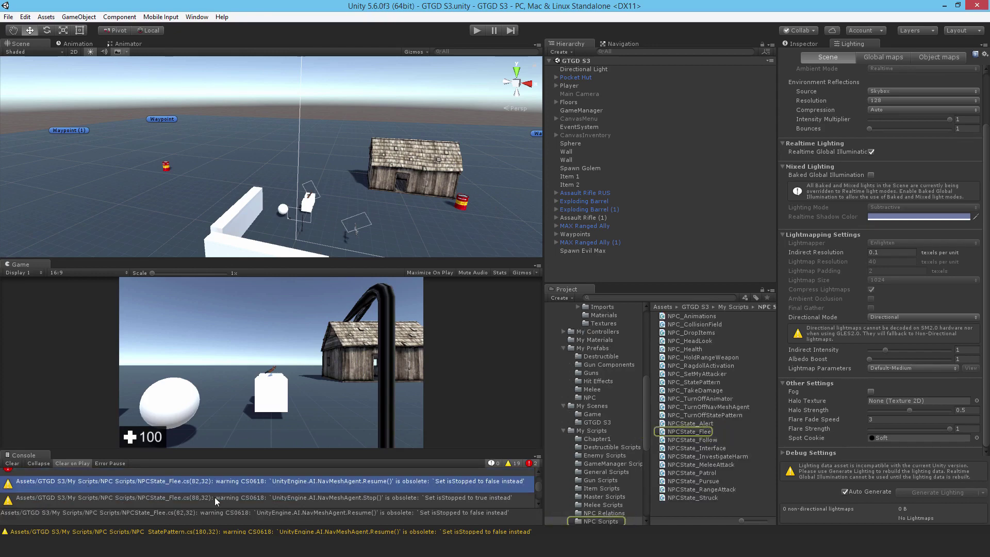
double_click(371, 493)
In StopWalking, add an isStopped = true line below the obsolete Stop() call.
double_click(371, 494)
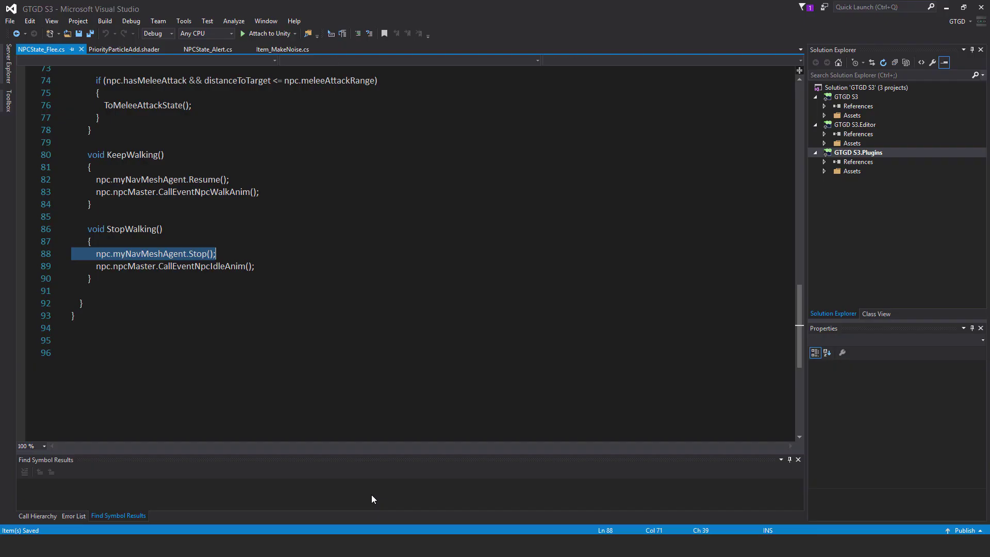
key("Escape")
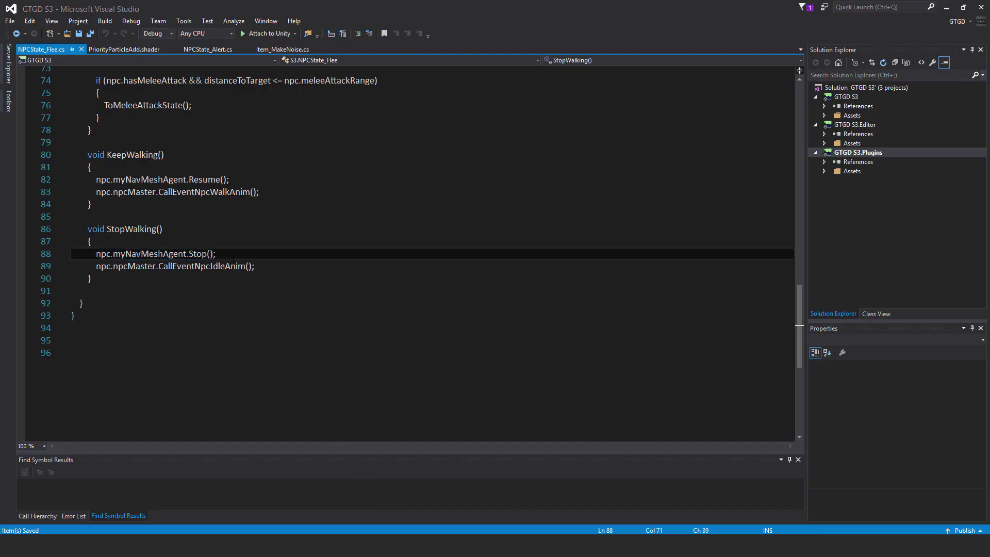
key("Return")
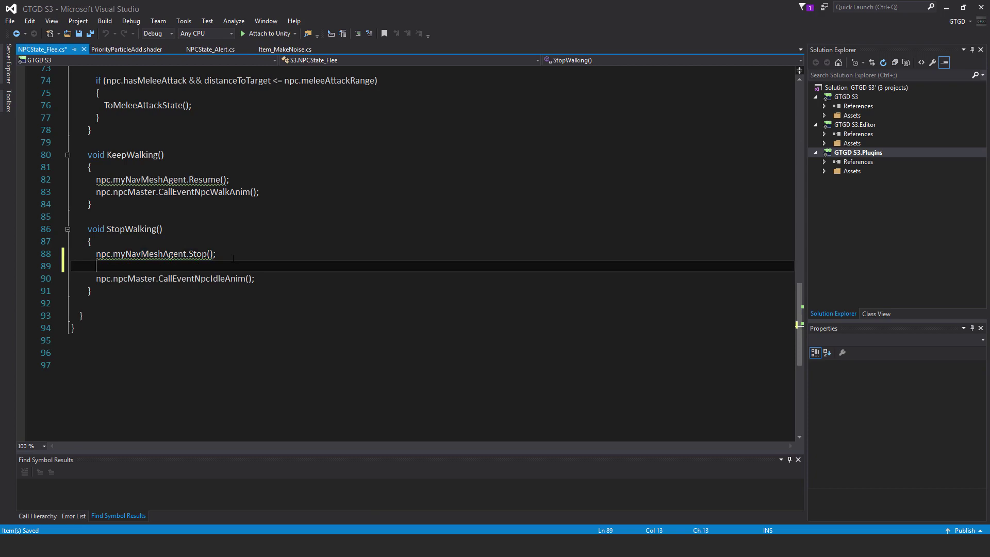
left_click(232, 259)
key("shift+Home")
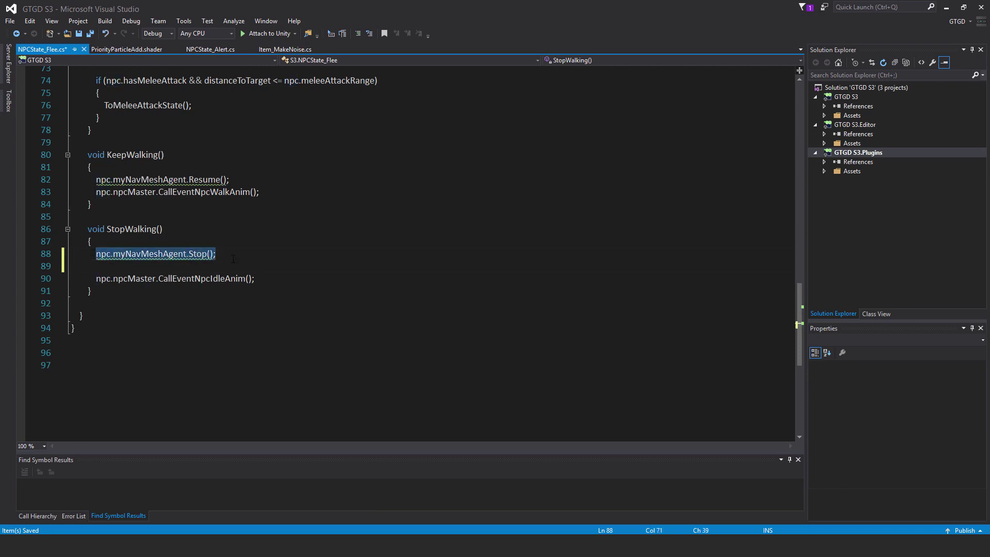
key("ctrl+c")
key("Down")
key("ctrl+v")
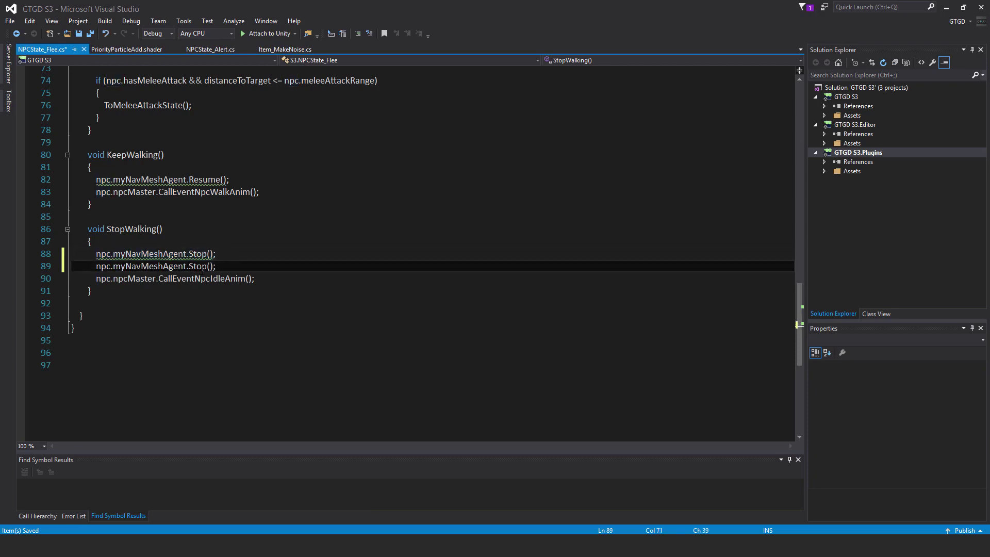
key("BackSpace")
key("BackSpace")
key("BackSpace")
key("BackSpace")
key("BackSpace")
key("BackSpace")
key("BackSpace")
key("BackSpace")
type(".is")
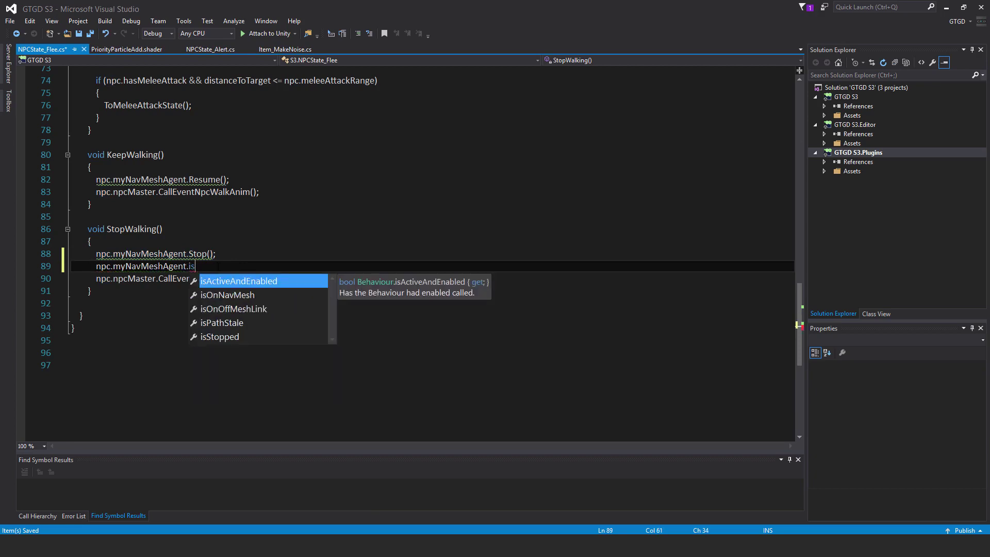
type("S")
key("Tab")
type("= tr")
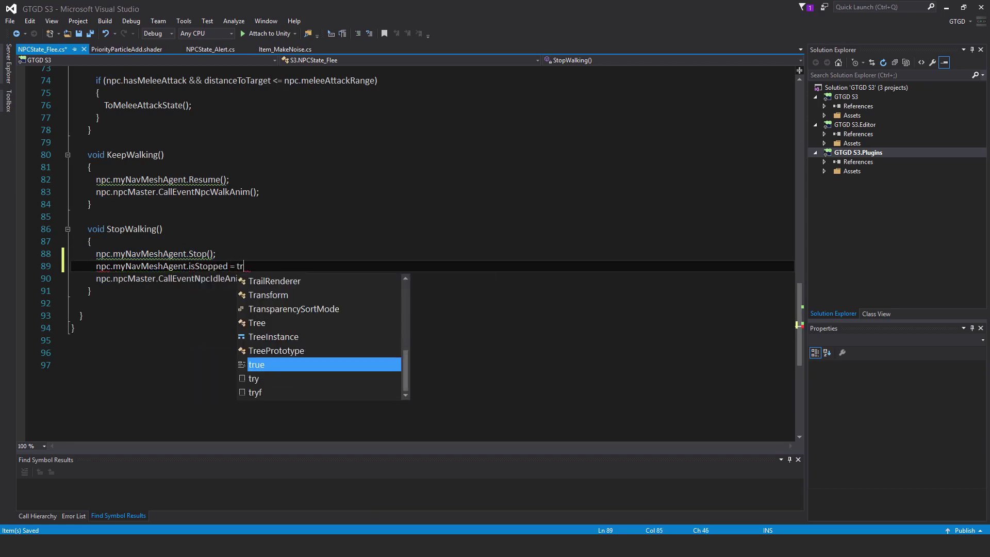
key("Tab")
type(";")
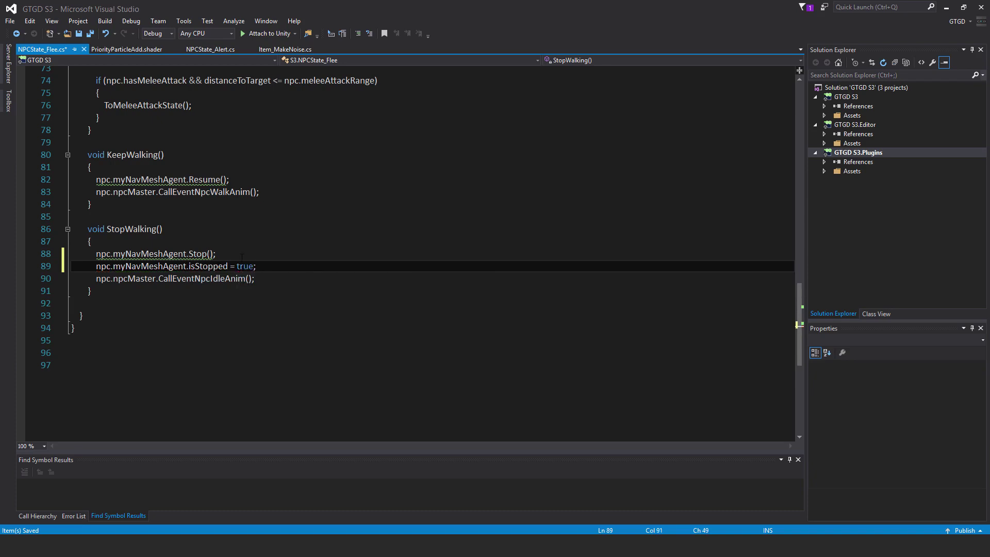
key("shift+Home")
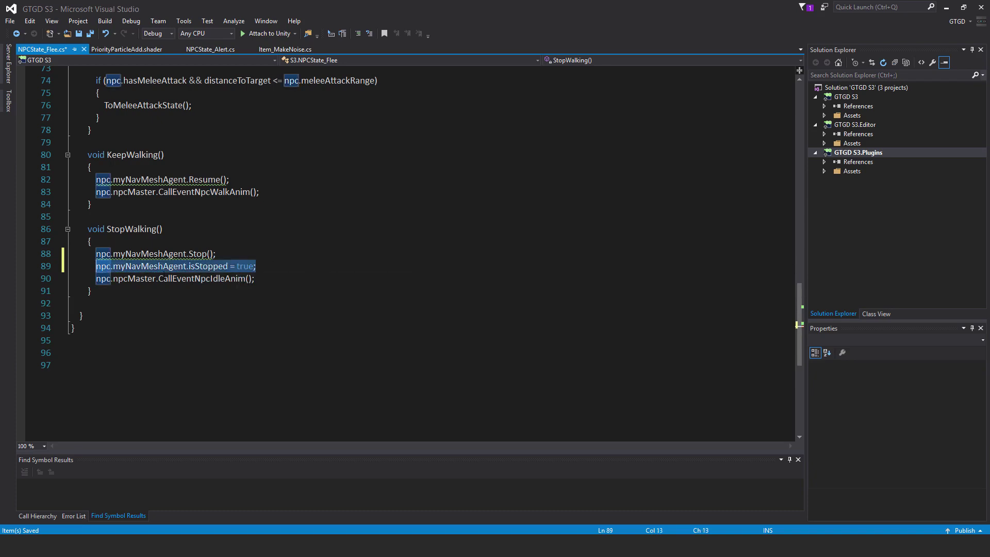
key("Up")
type("//")
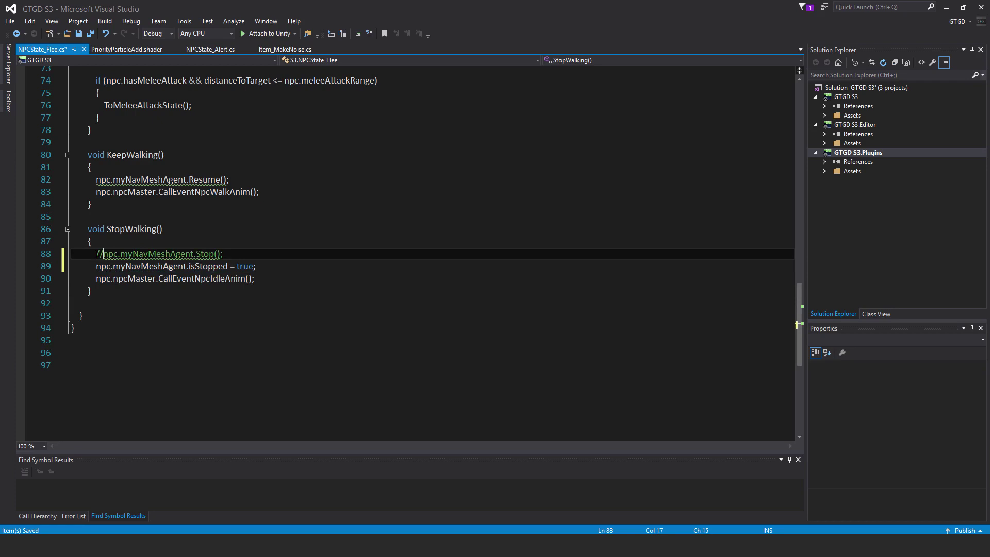
Add an isStopped = false line below the Resume() call, then return to Unity.
left_click(240, 179)
key("Return")
key("ctrl+v")
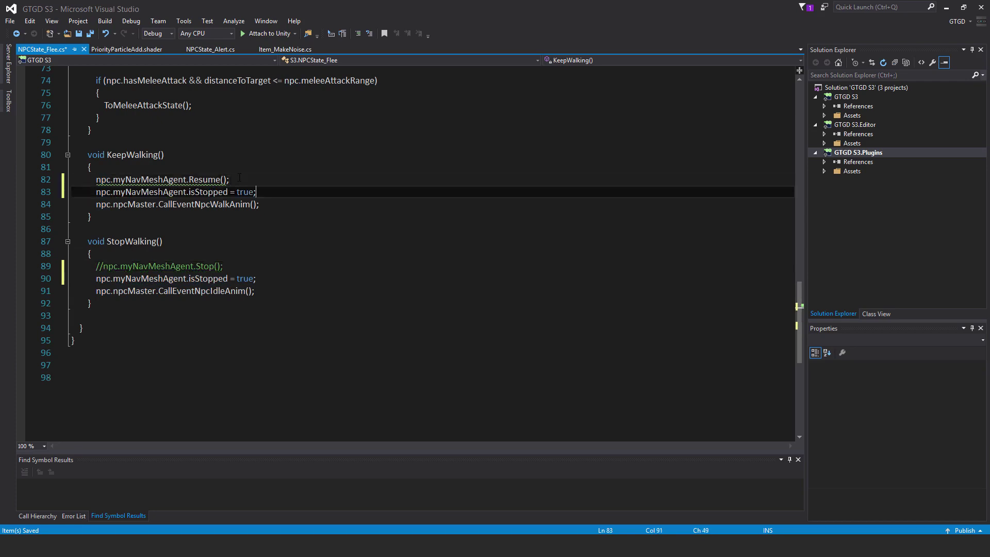
double_click(246, 191)
type("f")
left_click(96, 179)
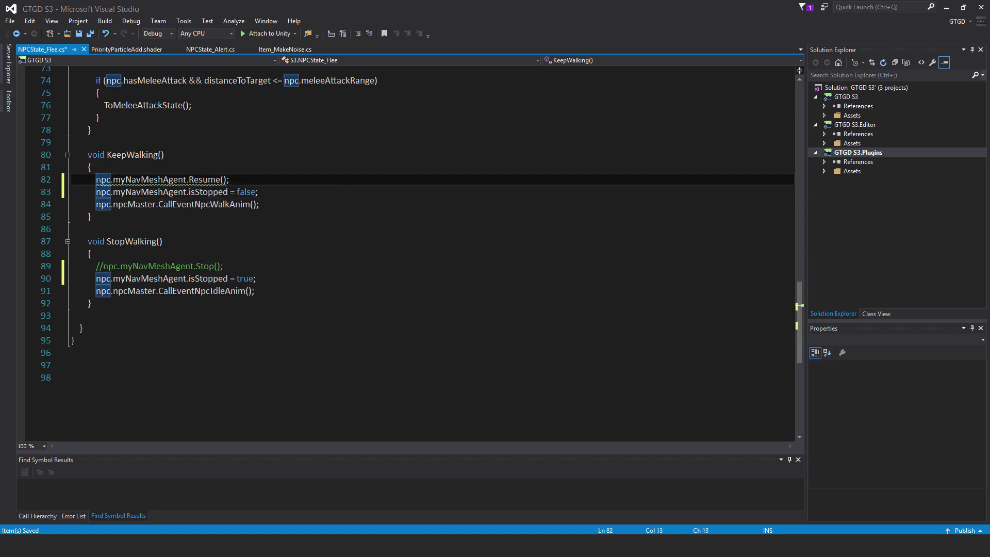
type("//")
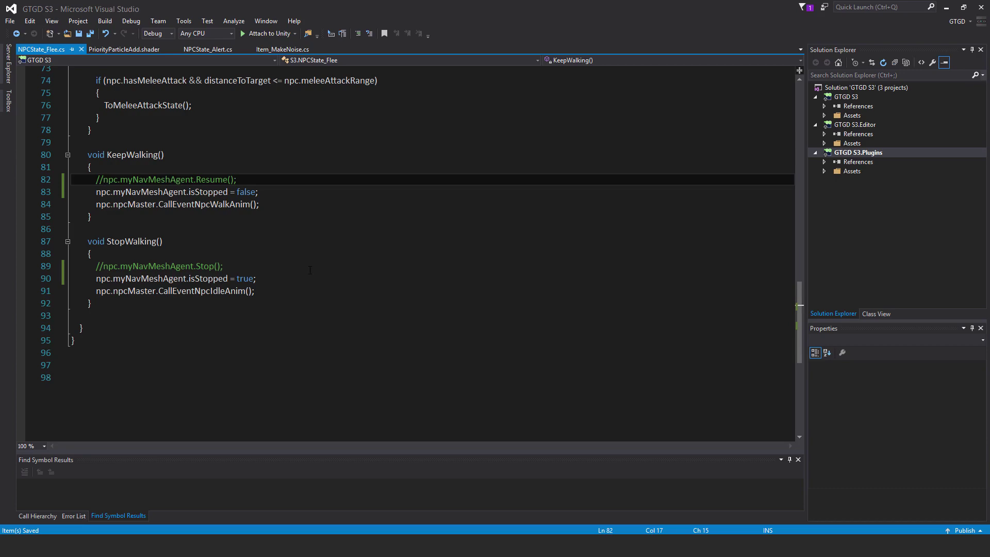
key("alt+Tab")
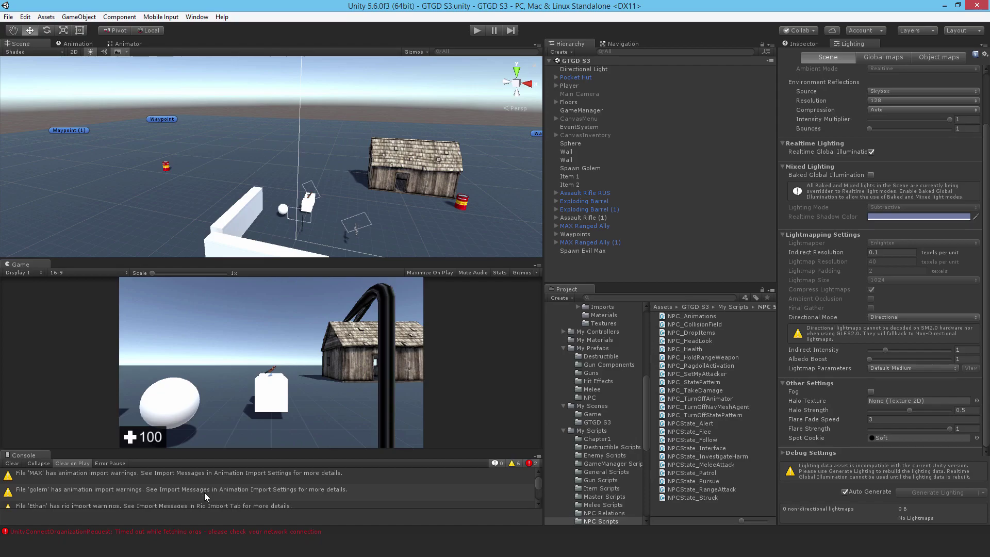
Switch to Visual Studio to view RecoverFromStruckState in NPC_StatePattern.cs.
key("alt+Tab")
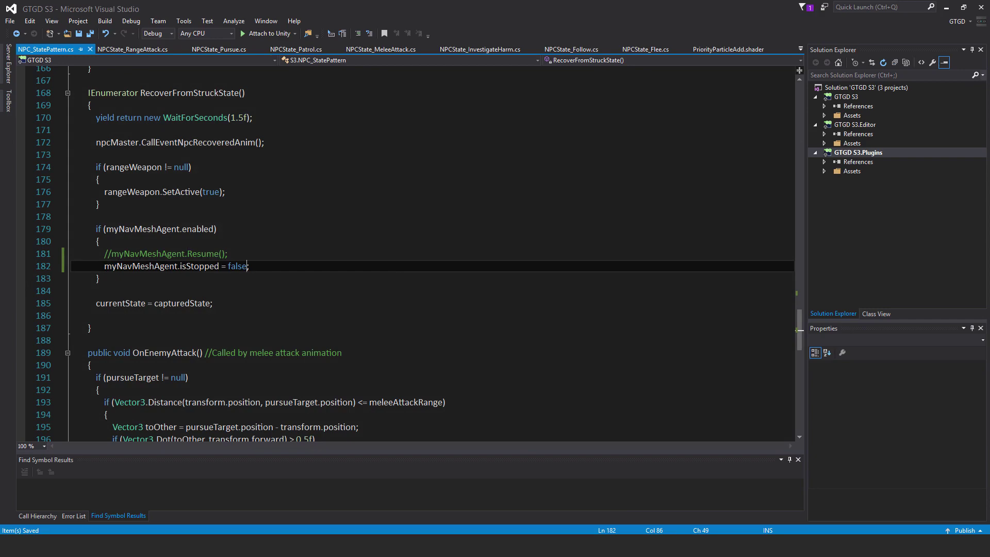
scroll(247, 265, "down", 2)
scroll(247, 265, "down", 3)
scroll(247, 266, "down", 1)
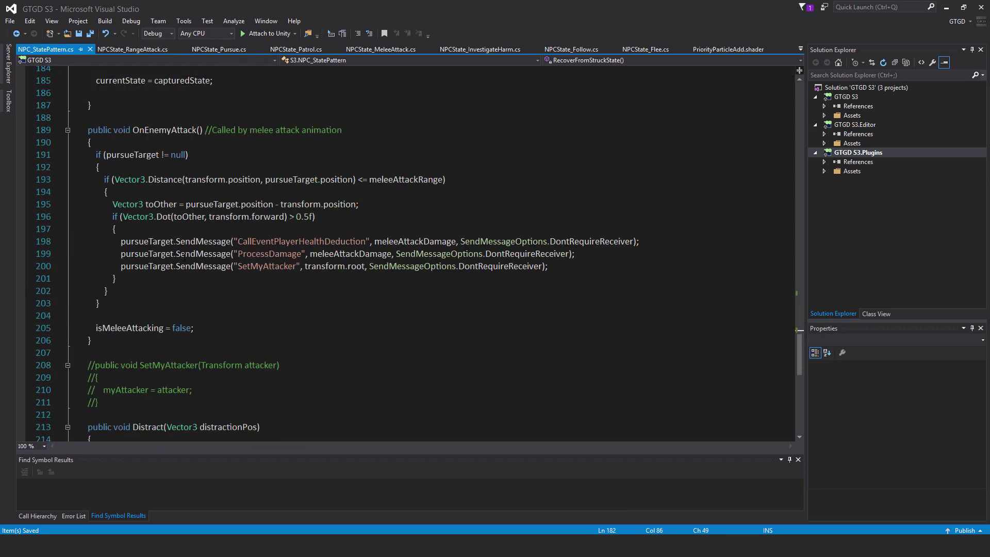
scroll(183, 253, "down", 3)
scroll(261, 260, "up", 7)
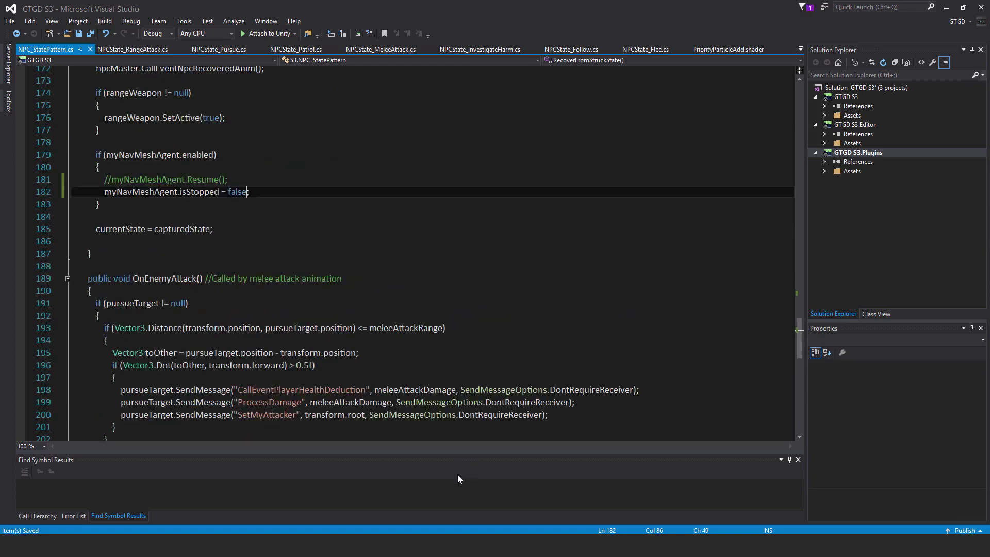
After reviewing the isStopped edit in NPC_StatePattern.cs, return to Unity.
key("alt+Tab")
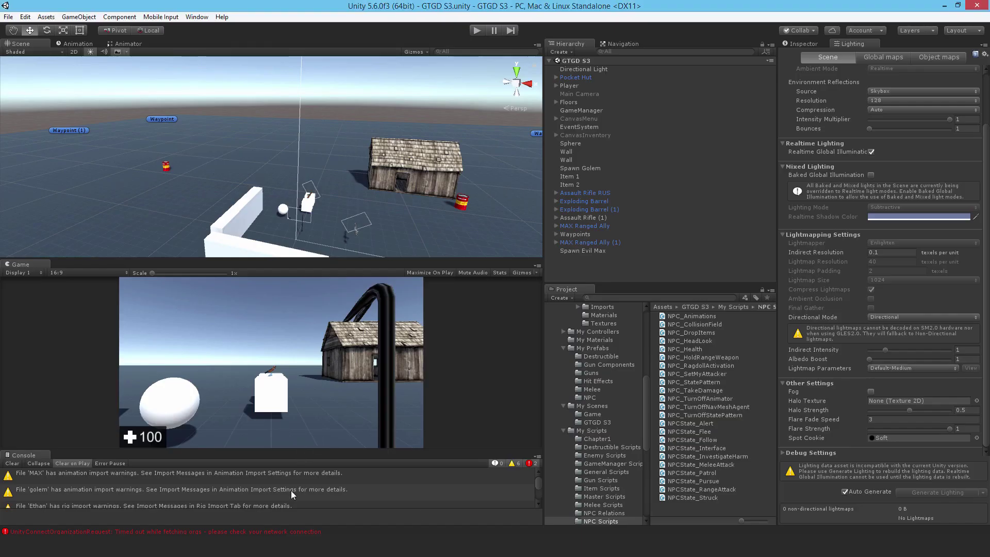
scroll(289, 488, "down", 1)
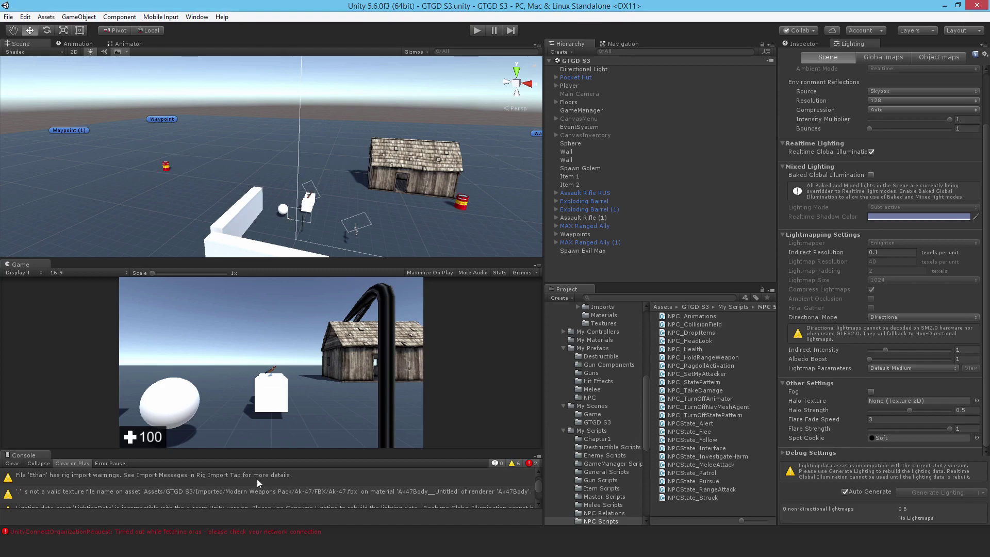
scroll(252, 478, "up", 1)
scroll(252, 478, "up", 1)
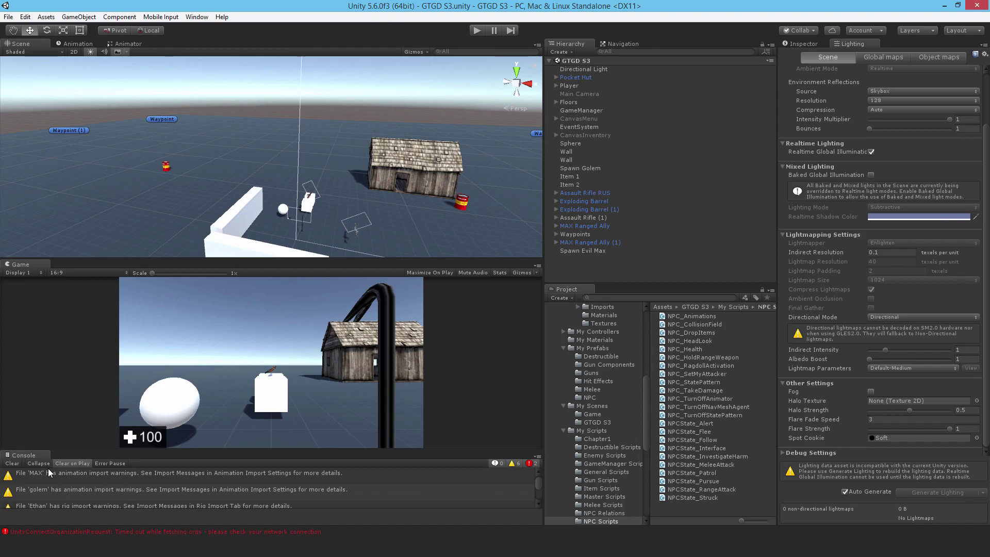
scroll(91, 501, "down", 1)
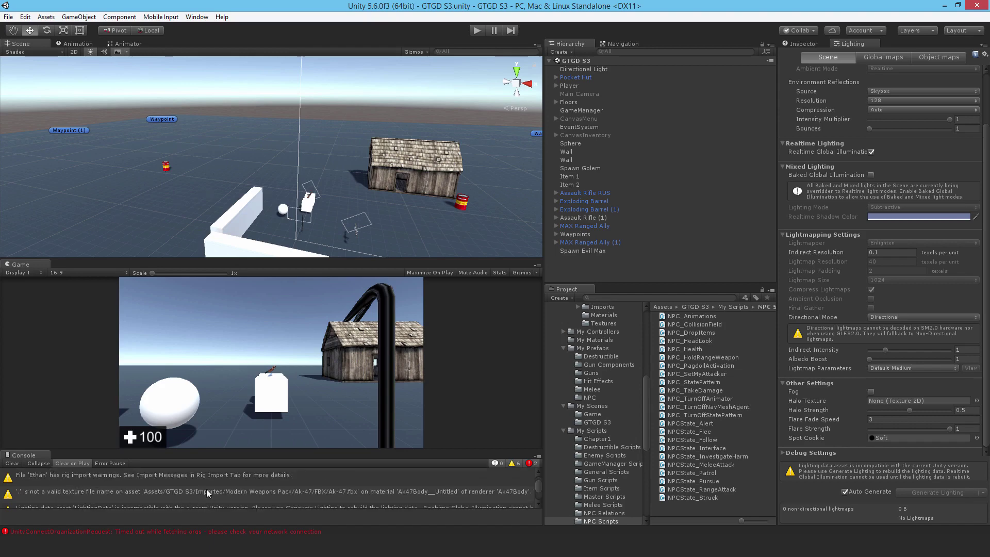
scroll(215, 488, "down", 1)
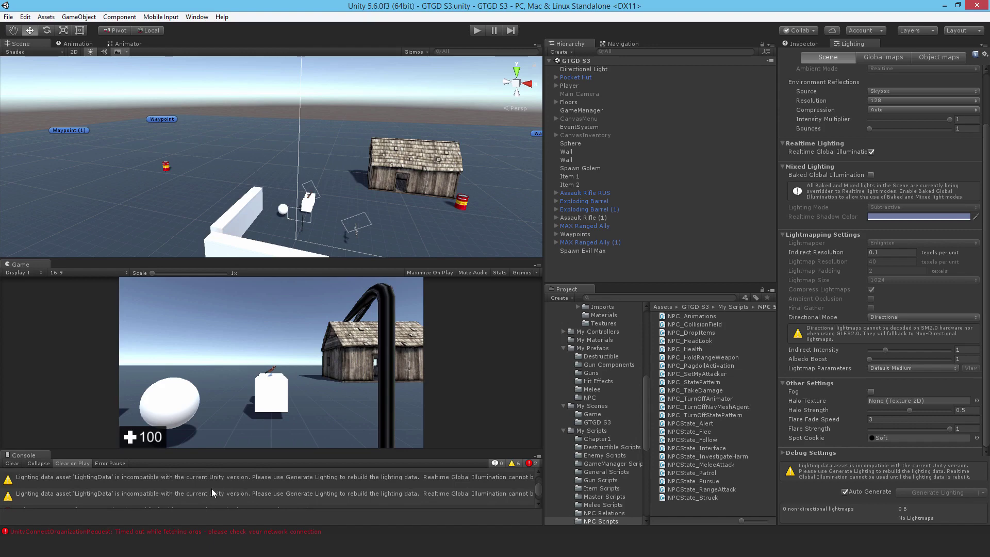
scroll(210, 488, "down", 1)
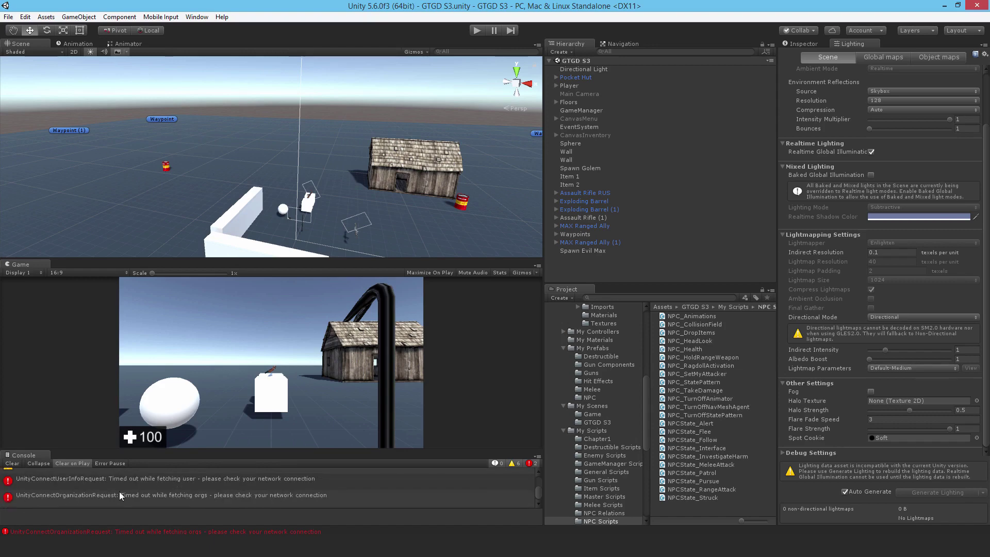
Start the game, dismiss the instructions menu and equip a weapon from the selection.
left_click(478, 30)
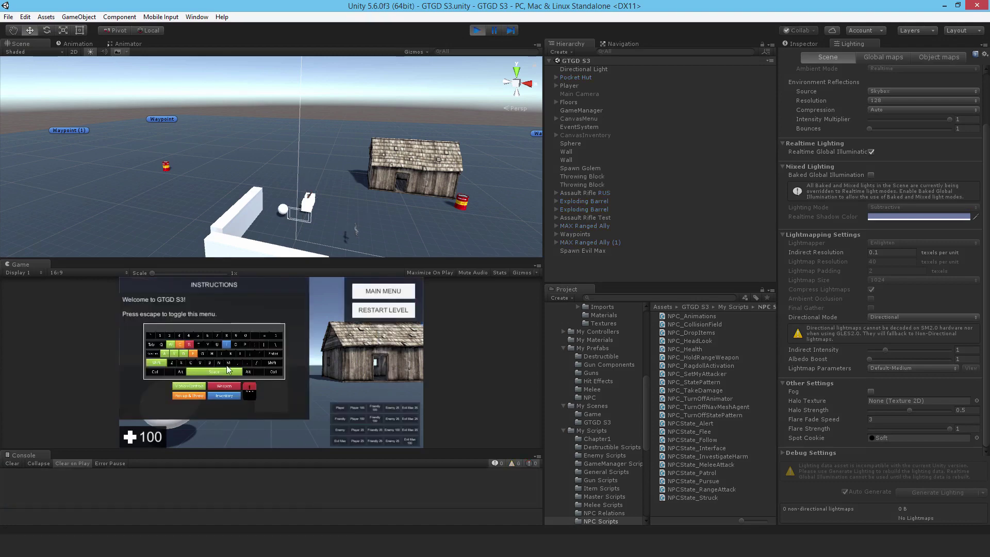
key("Escape")
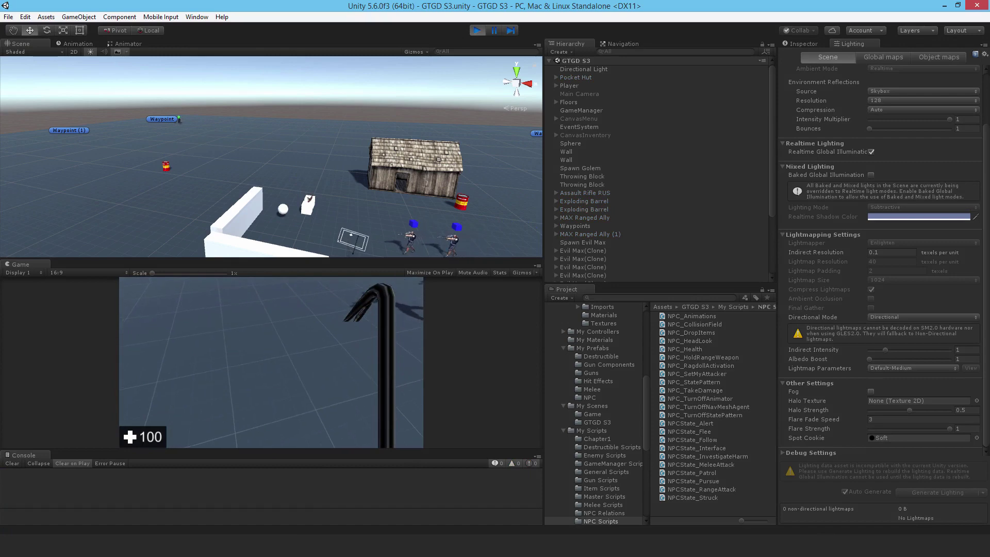
key("i")
left_click(297, 367)
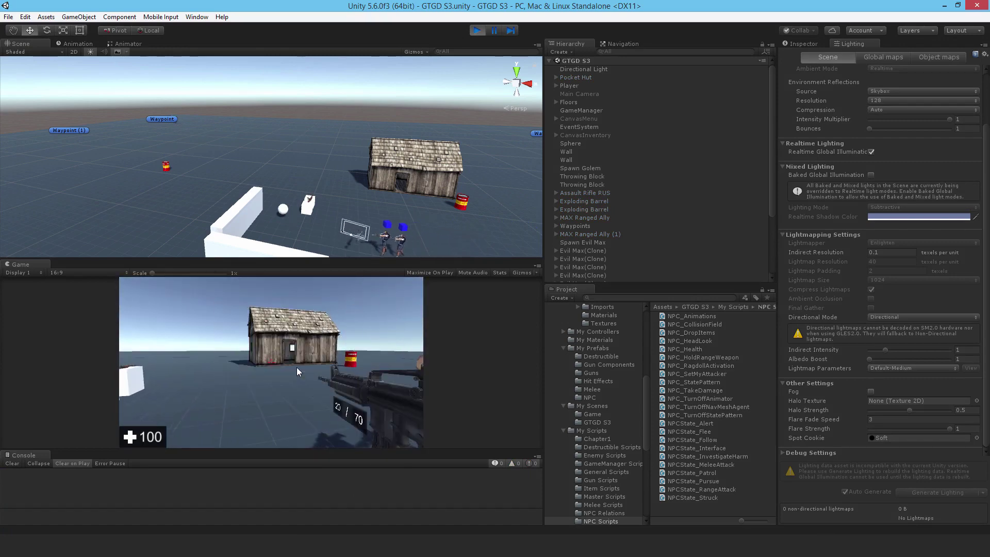
key("Escape")
key("Escape")
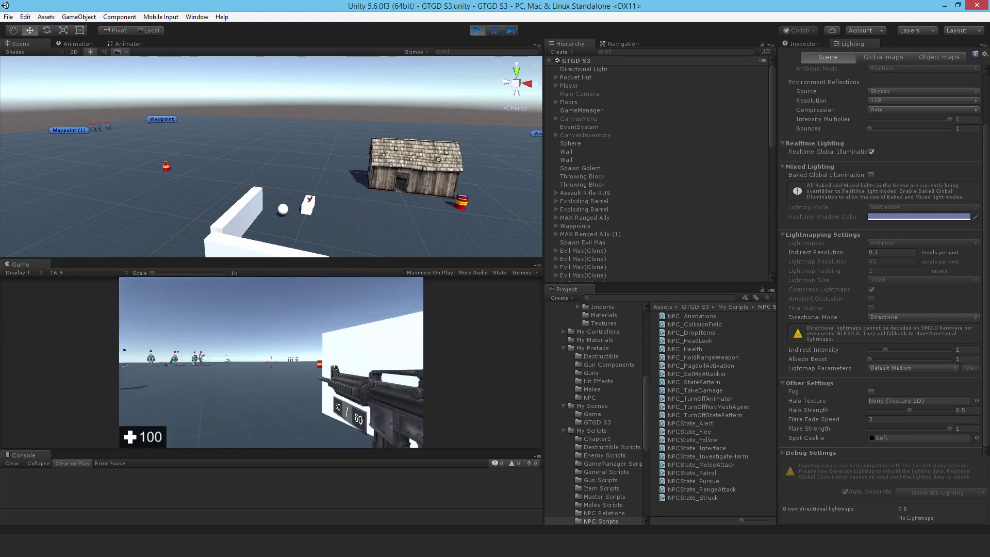
Shoot the NPCs with the rifle, then leave Play mode.
left_click(955, 401)
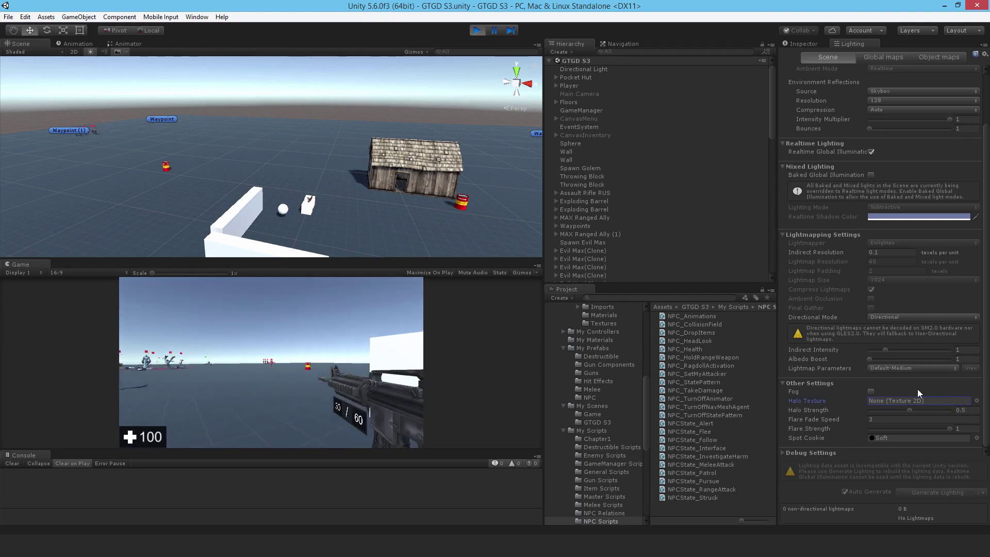
left_click(294, 386)
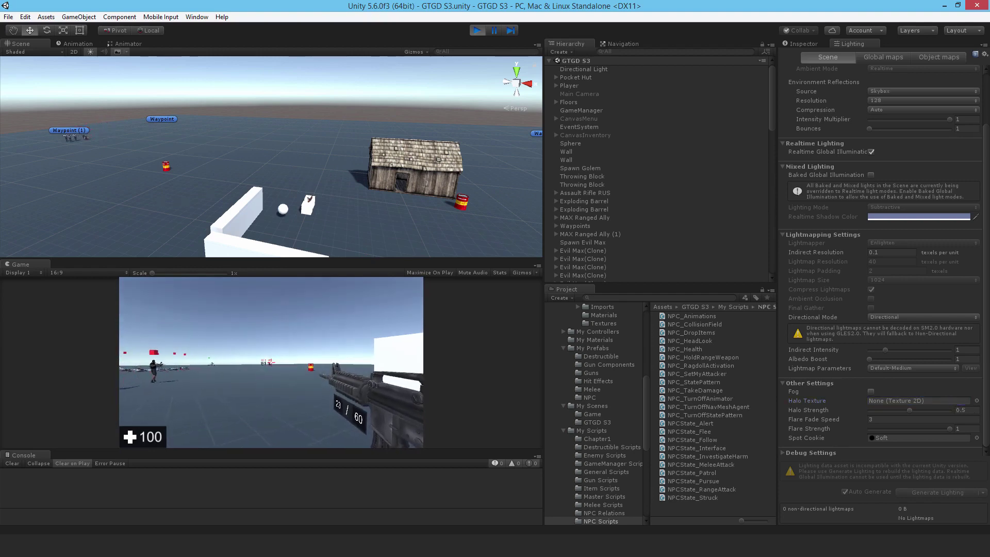
left_click(271, 362)
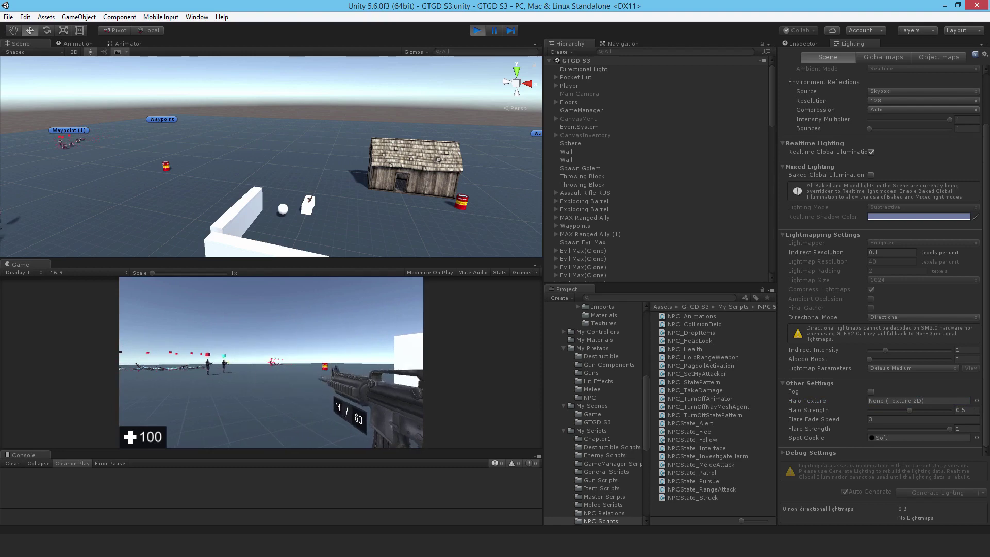
left_click(271, 362)
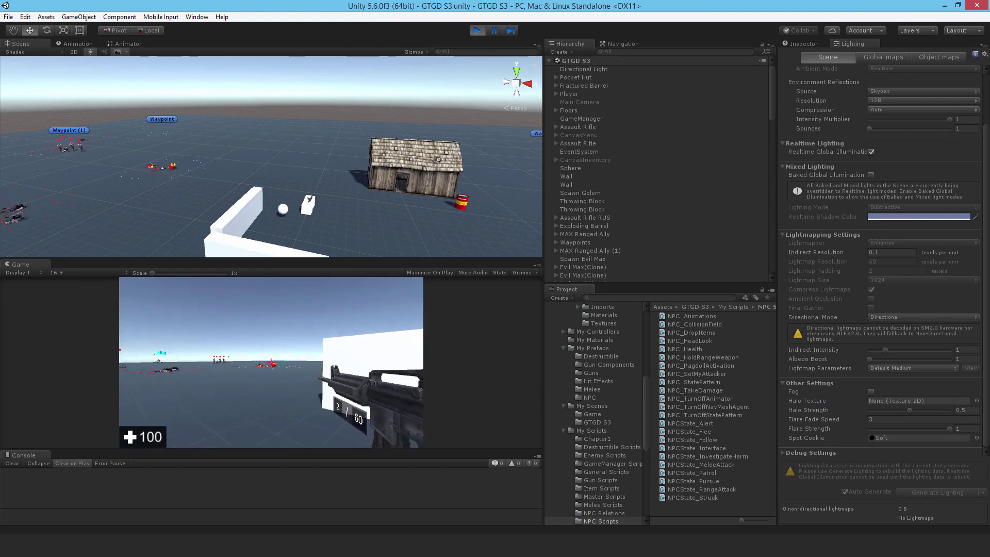
key("Escape")
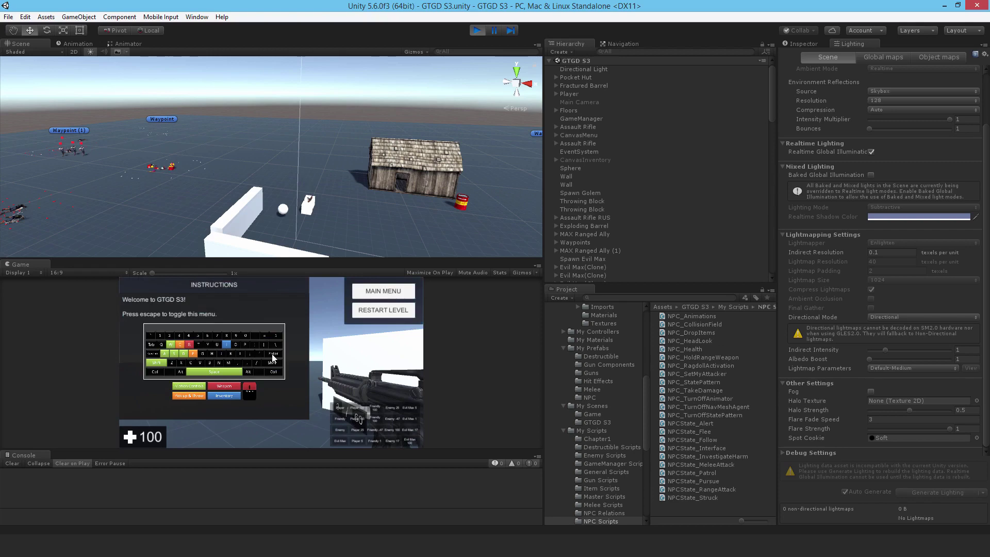
left_click(476, 31)
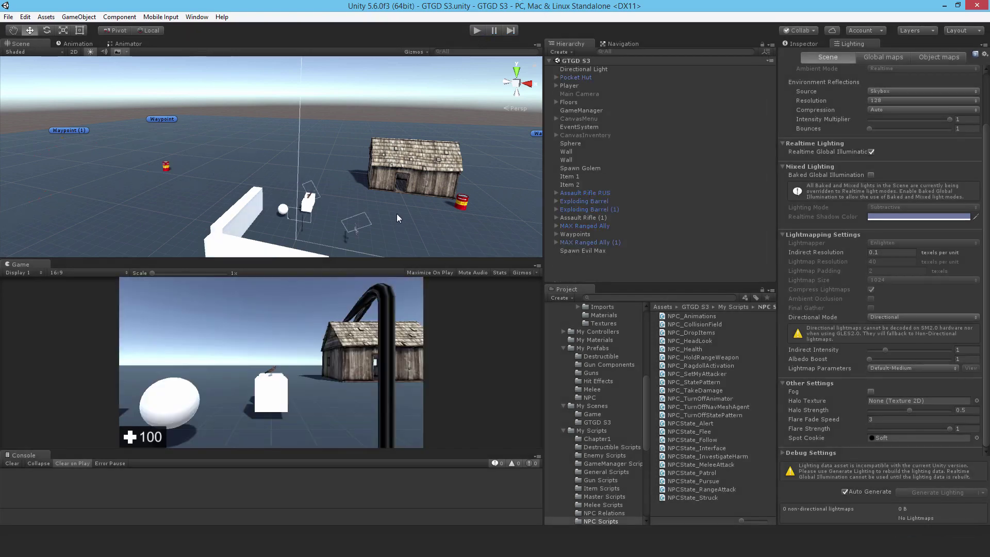